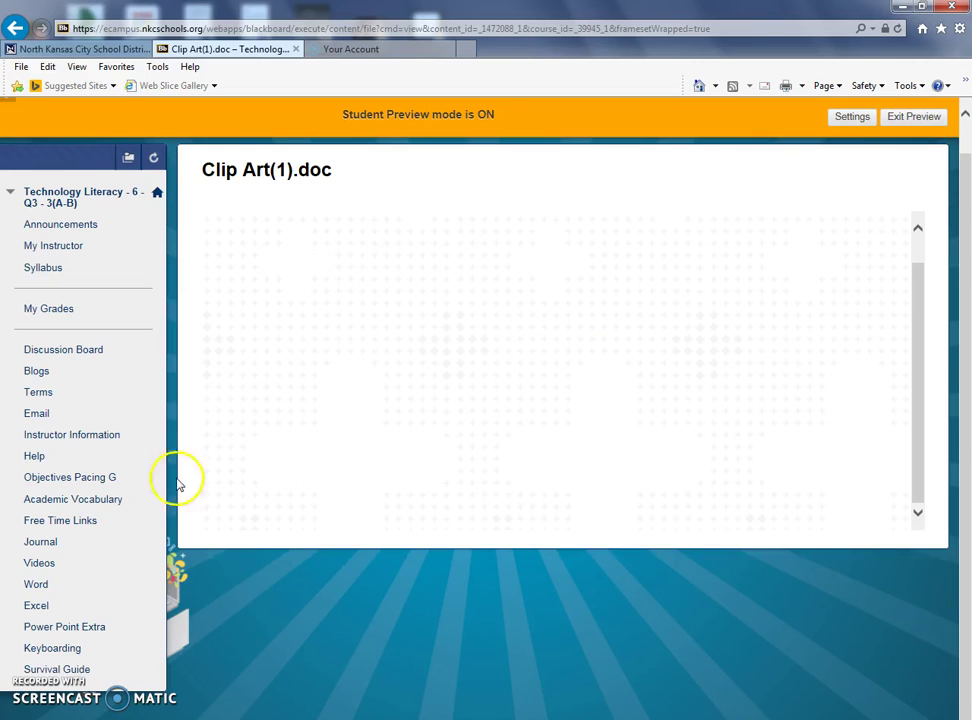
Open Clip Art(1).doc from Blackboard Learn's Word content area, then minimize Internet Explorer.
{"action": "left_click", "coordinate": [34, 586]}
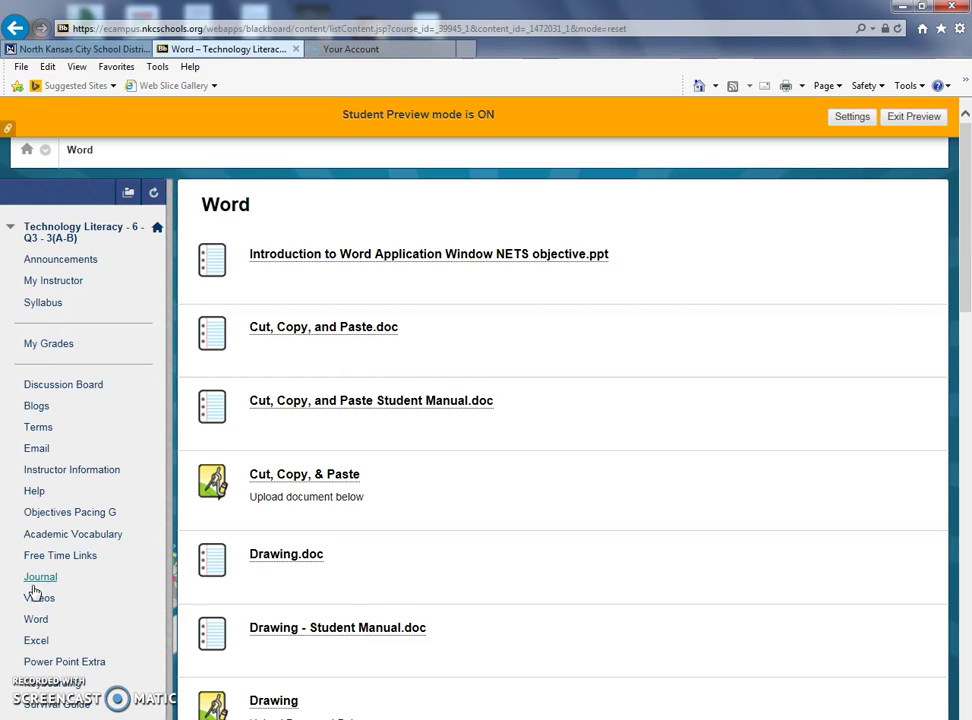
{"action": "scroll", "coordinate": [341, 562], "scroll_direction": "down", "scroll_amount": 3}
{"action": "scroll", "coordinate": [343, 562], "scroll_direction": "down", "scroll_amount": 2}
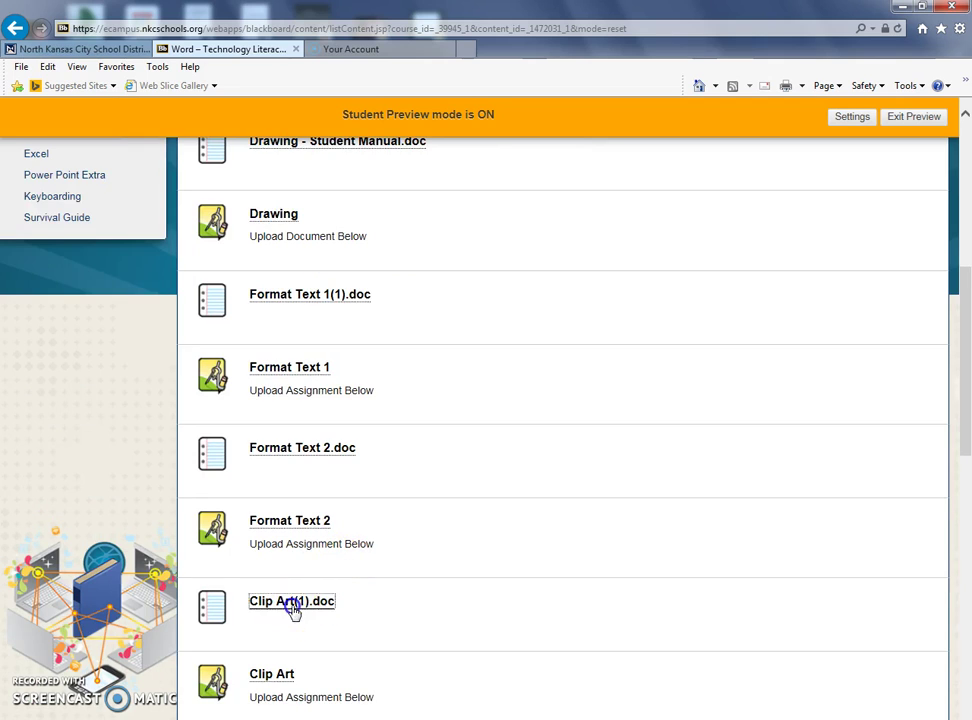
{"action": "left_click", "coordinate": [343, 612]}
{"action": "left_click", "coordinate": [445, 345]}
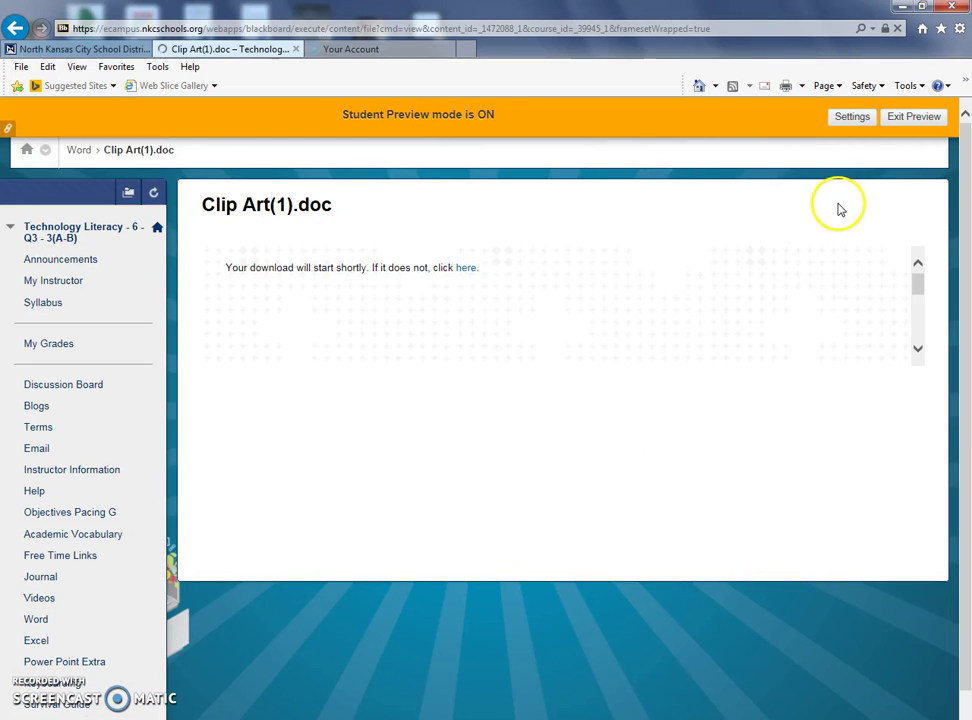
{"action": "left_click", "coordinate": [906, 8]}
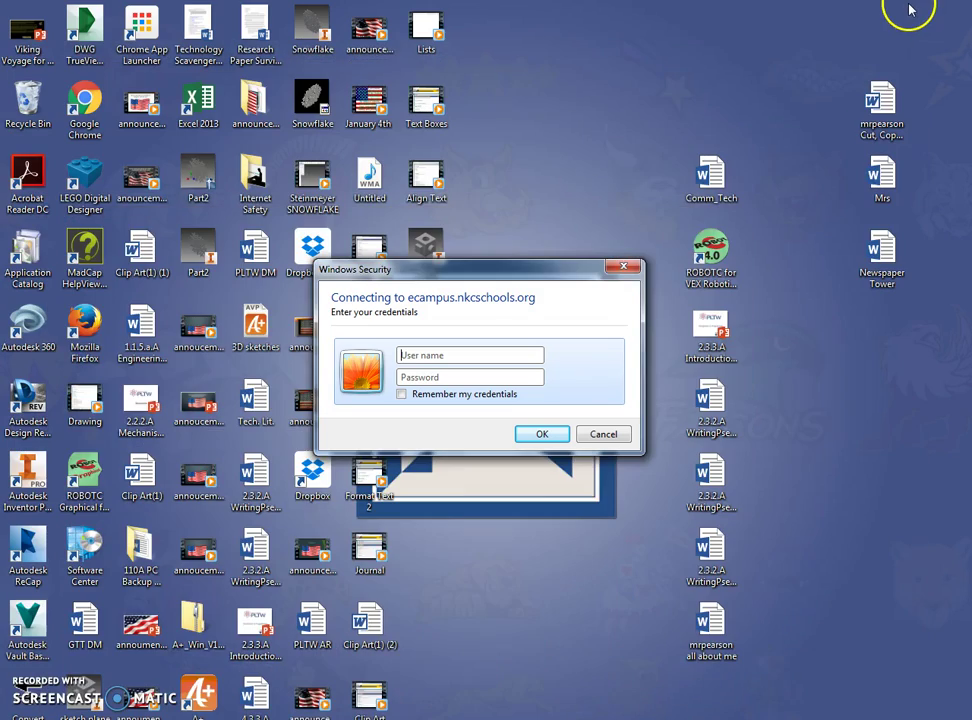
Dismiss the credentials prompt and switch the worksheet to Edit Document mode.
{"action": "left_click", "coordinate": [637, 264]}
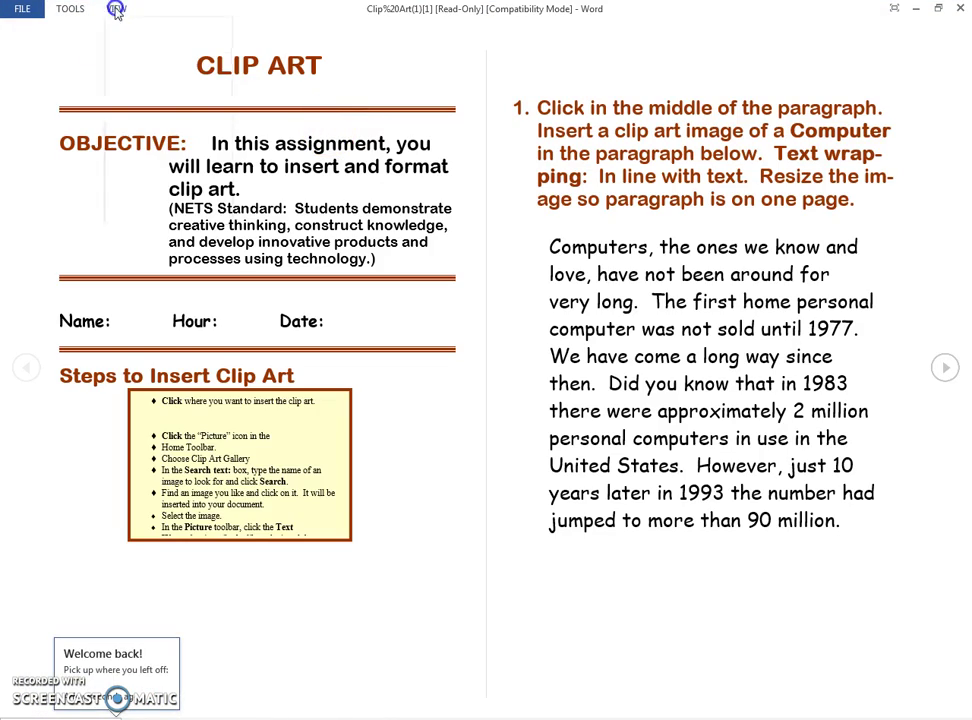
{"action": "left_click", "coordinate": [116, 10]}
{"action": "left_click", "coordinate": [130, 37]}
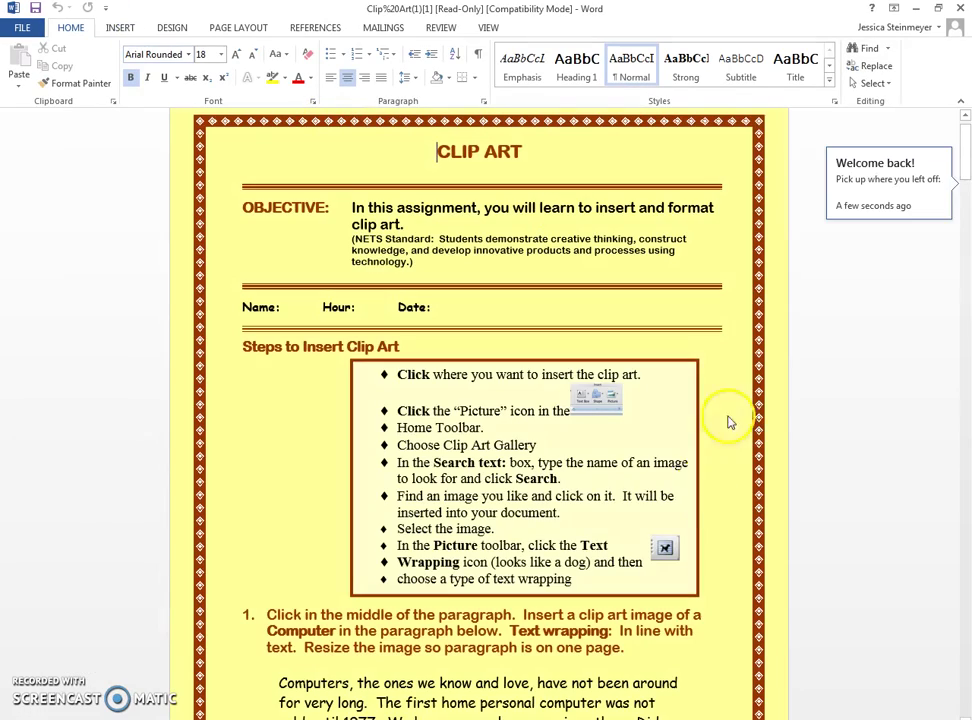
{"action": "scroll", "coordinate": [445, 463], "scroll_direction": "down", "scroll_amount": 3}
{"action": "scroll", "coordinate": [347, 184], "scroll_direction": "down", "scroll_amount": 3}
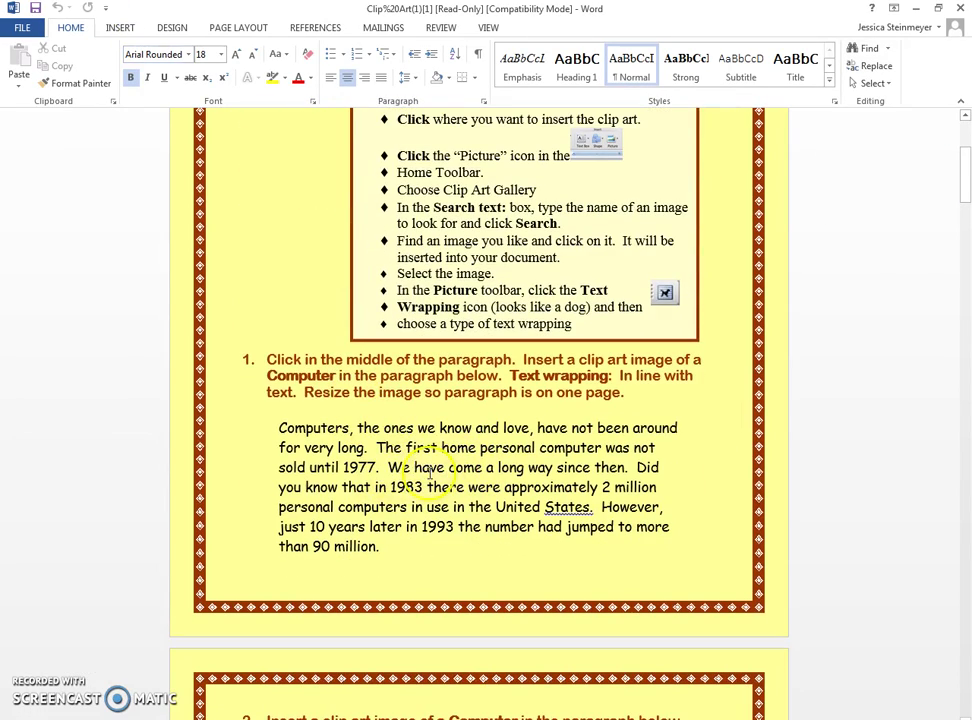
Insert an iMac photo from an online 'computer' search after '1977.' in item 1.
{"action": "left_click", "coordinate": [383, 467]}
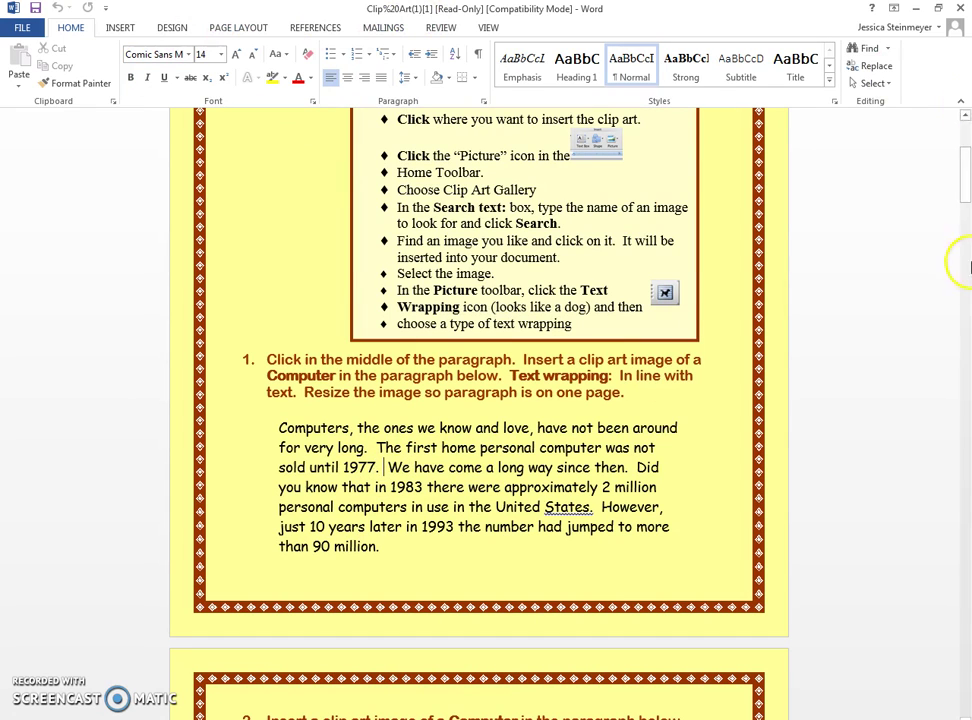
{"action": "left_click", "coordinate": [122, 27]}
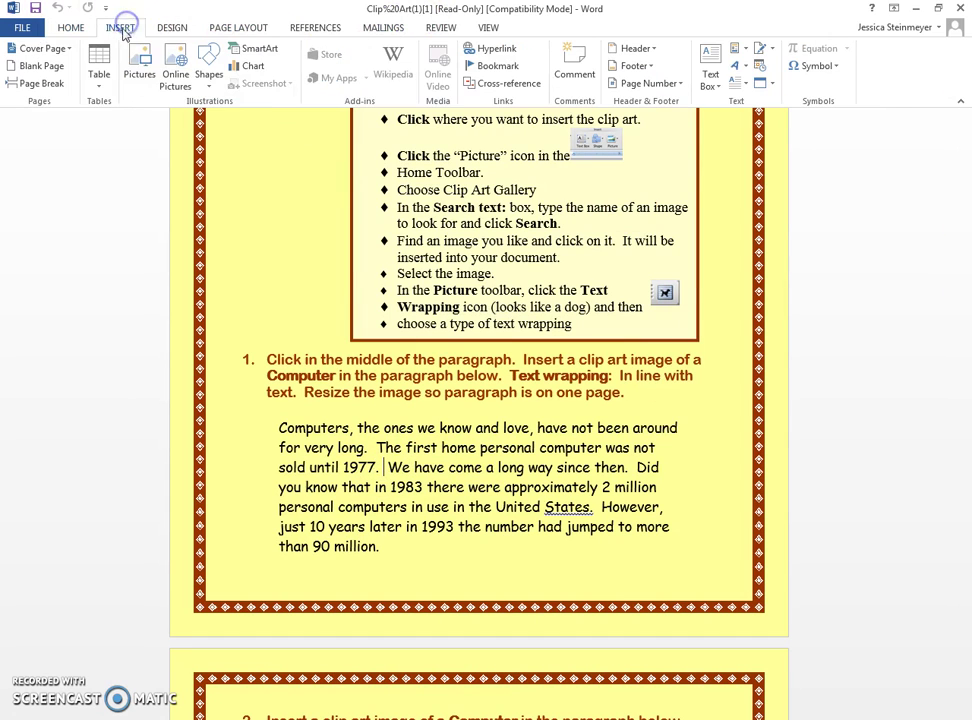
{"action": "left_click", "coordinate": [175, 64]}
{"action": "type", "text": "computer"}
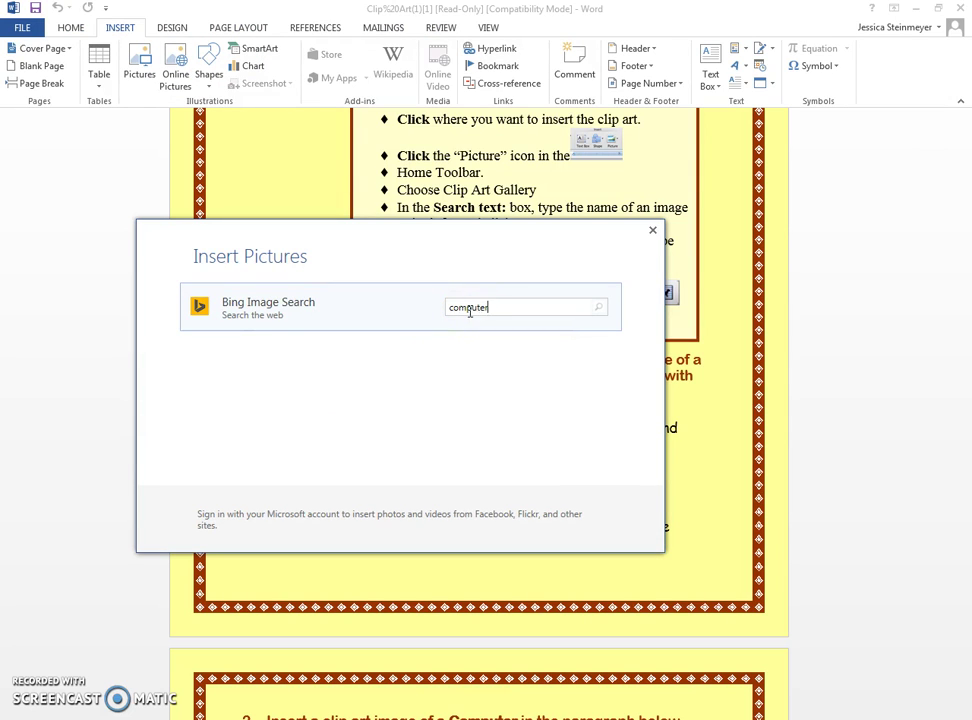
{"action": "key", "text": "Return"}
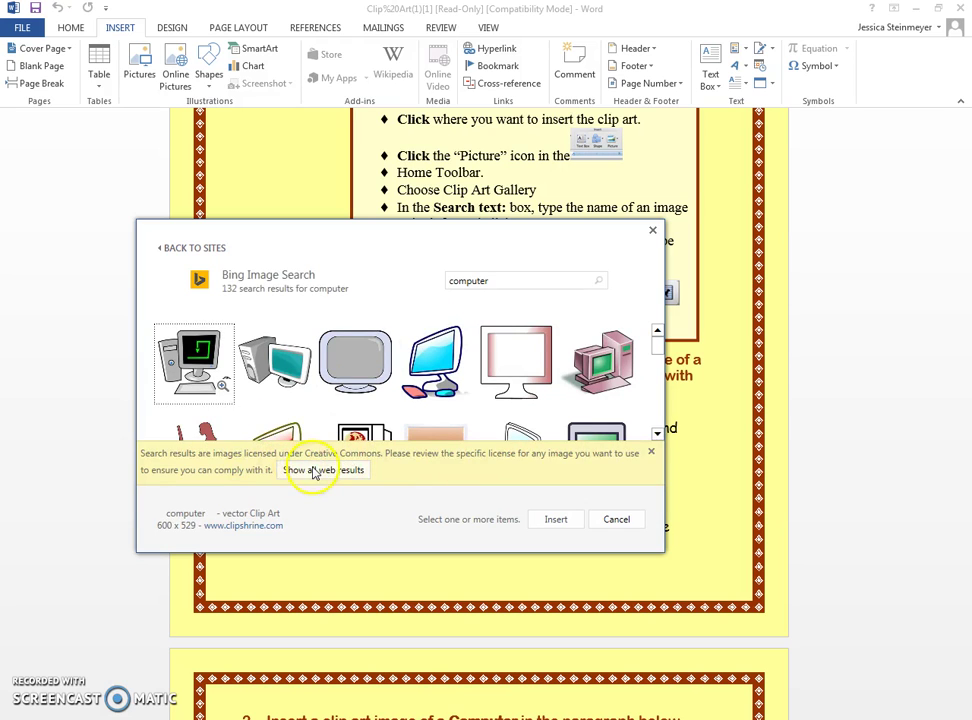
{"action": "left_click", "coordinate": [313, 470]}
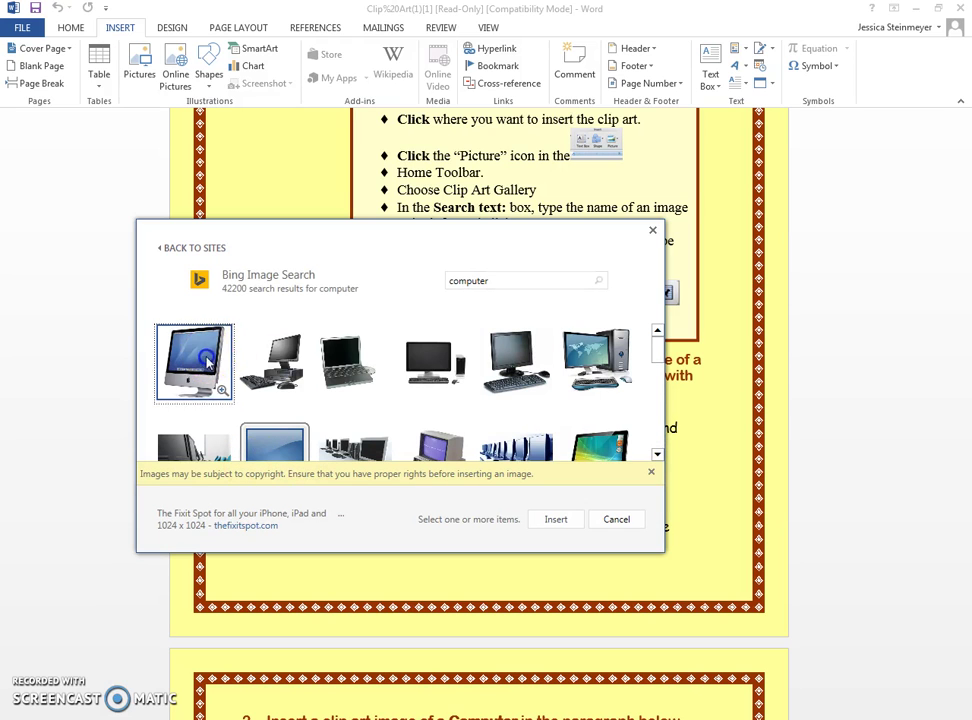
{"action": "left_click", "coordinate": [207, 362]}
{"action": "left_click", "coordinate": [555, 519]}
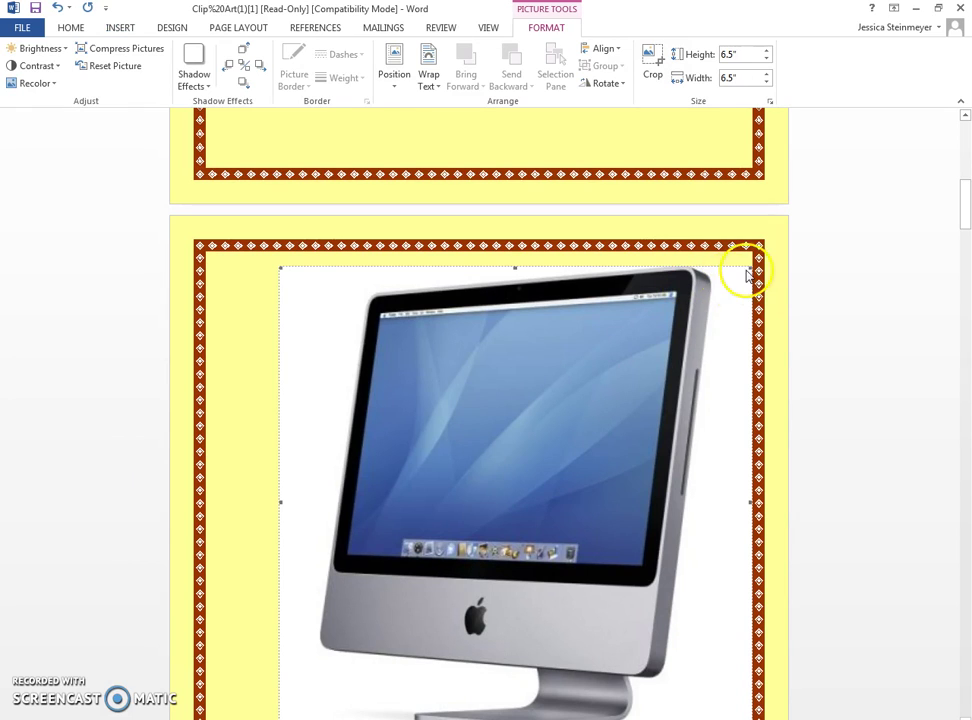
Shrink the iMac picture down to 0.63 inches.
{"action": "left_click_drag", "start_coordinate": [540, 320], "coordinate": [357, 587]}
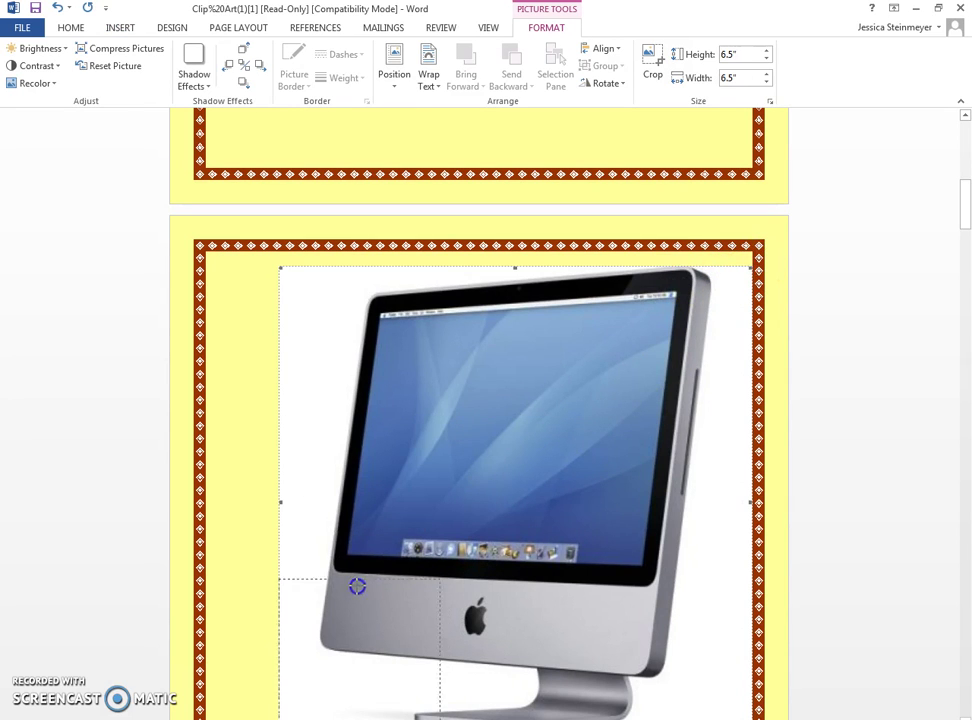
{"action": "left_click_drag", "start_coordinate": [323, 674], "coordinate": [323, 674]}
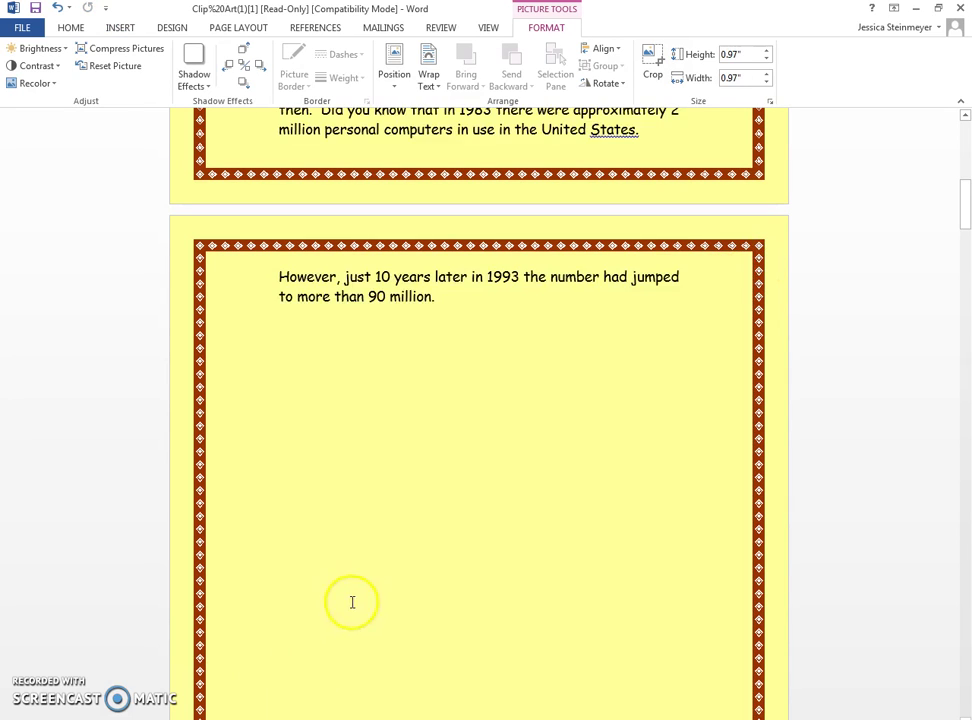
{"action": "scroll", "coordinate": [351, 601], "scroll_direction": "up", "scroll_amount": 3}
{"action": "scroll", "coordinate": [375, 610], "scroll_direction": "up", "scroll_amount": 3}
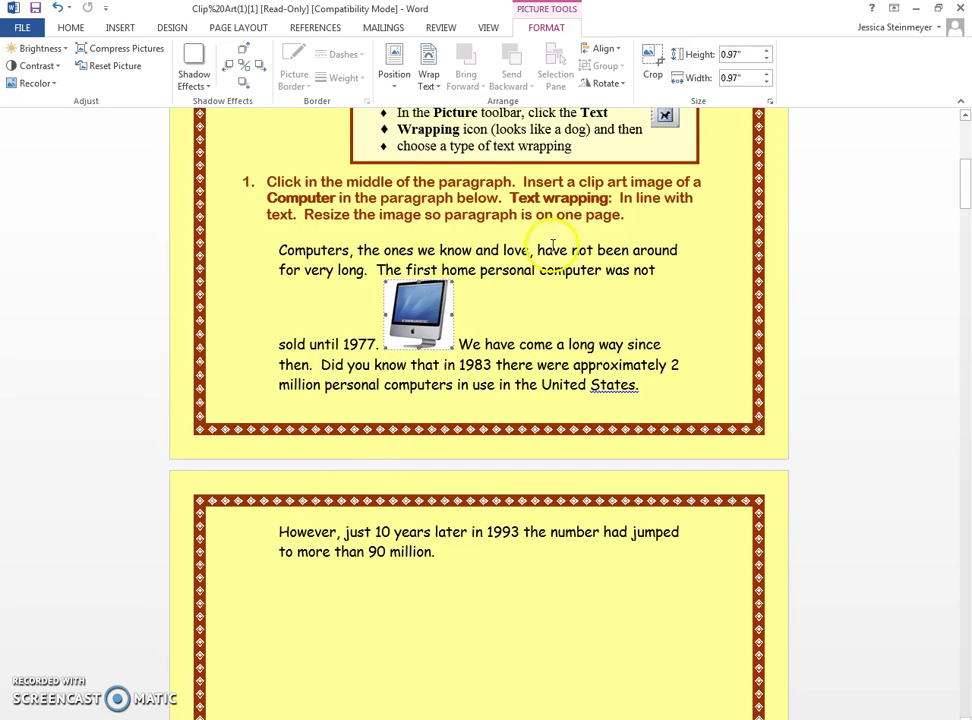
{"action": "left_click_drag", "start_coordinate": [453, 282], "coordinate": [415, 312]}
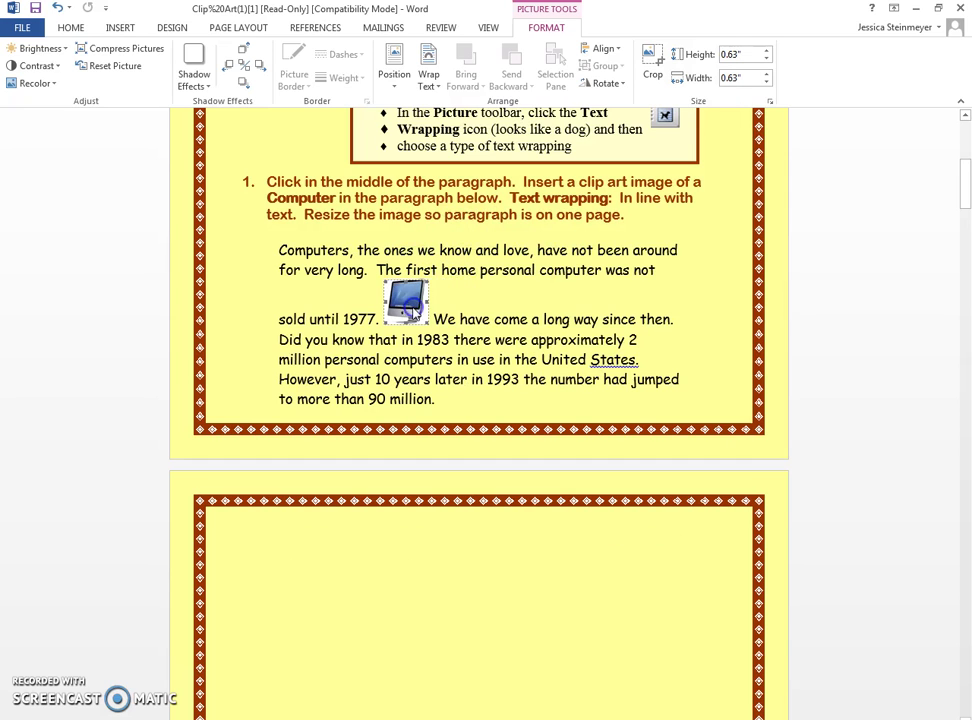
Set the picture's wrapping to In Line with Text.
{"action": "left_click", "coordinate": [428, 78]}
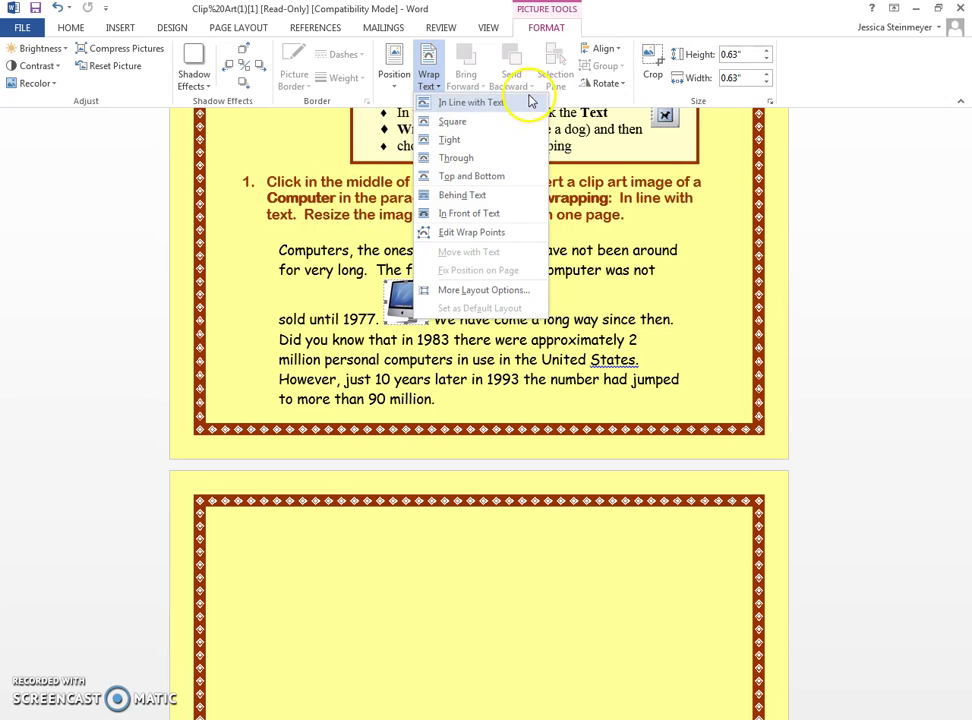
{"action": "left_click", "coordinate": [528, 104]}
{"action": "scroll", "coordinate": [484, 412], "scroll_direction": "down", "scroll_amount": 3}
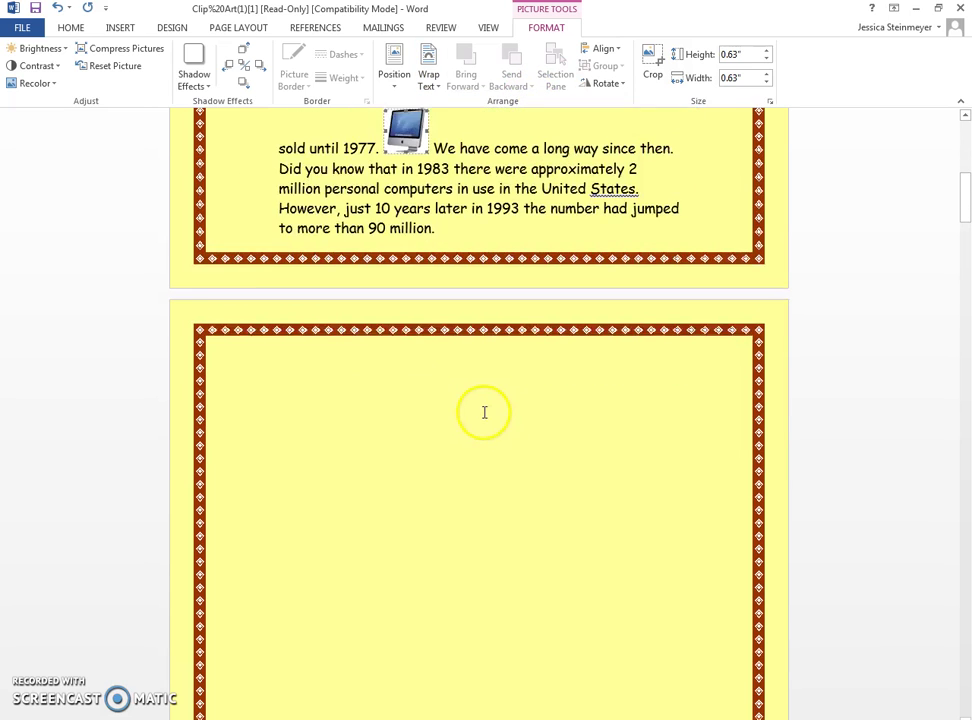
{"action": "scroll", "coordinate": [477, 412], "scroll_direction": "down", "scroll_amount": 4}
Place the cursor in item 2's Computers paragraph.
{"action": "scroll", "coordinate": [458, 380], "scroll_direction": "up", "scroll_amount": 3}
{"action": "scroll", "coordinate": [457, 384], "scroll_direction": "down", "scroll_amount": 5}
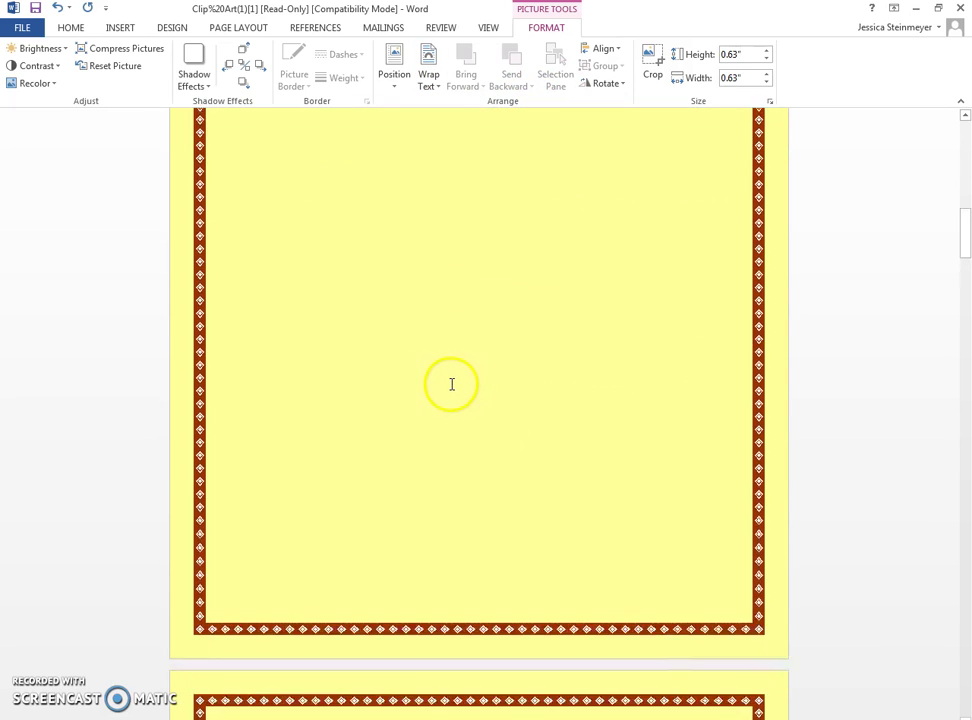
{"action": "scroll", "coordinate": [452, 384], "scroll_direction": "down", "scroll_amount": 4}
{"action": "scroll", "coordinate": [450, 383], "scroll_direction": "down", "scroll_amount": 4}
{"action": "scroll", "coordinate": [441, 381], "scroll_direction": "down", "scroll_amount": 2}
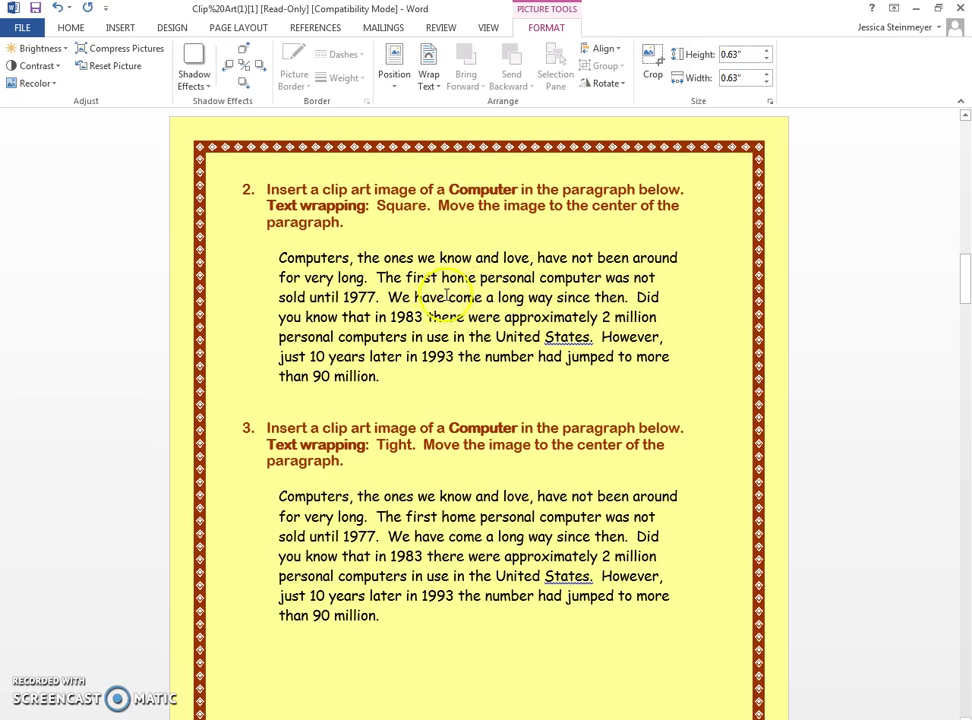
{"action": "left_click", "coordinate": [447, 296]}
Search online pictures for 'computer' and insert the iMac photo from all web results.
{"action": "left_click", "coordinate": [124, 28]}
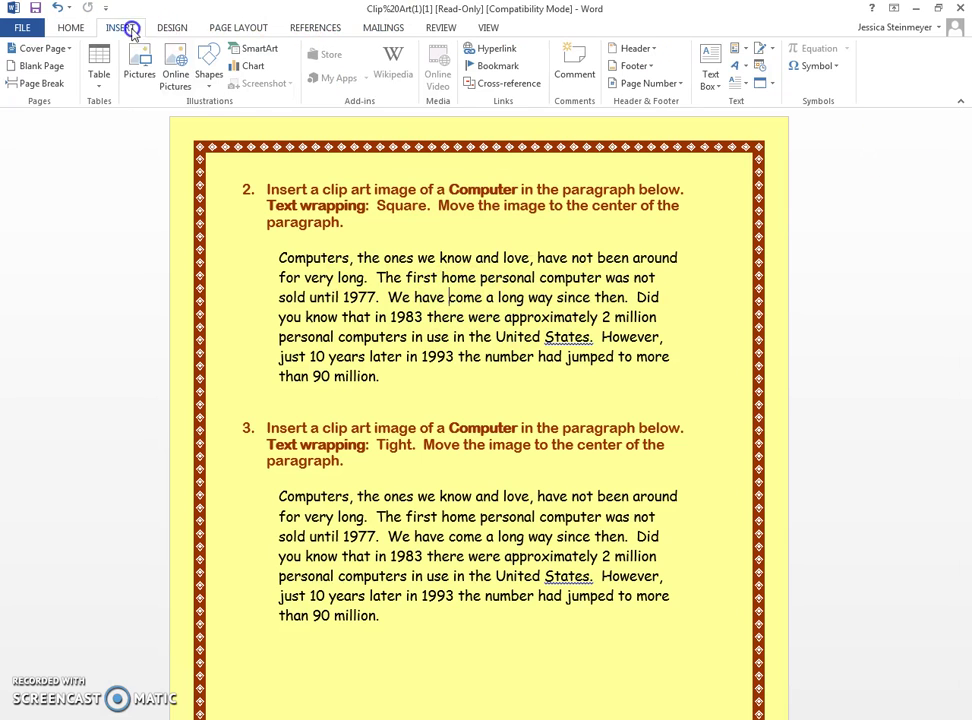
{"action": "left_click", "coordinate": [175, 70]}
{"action": "type", "text": "computer"}
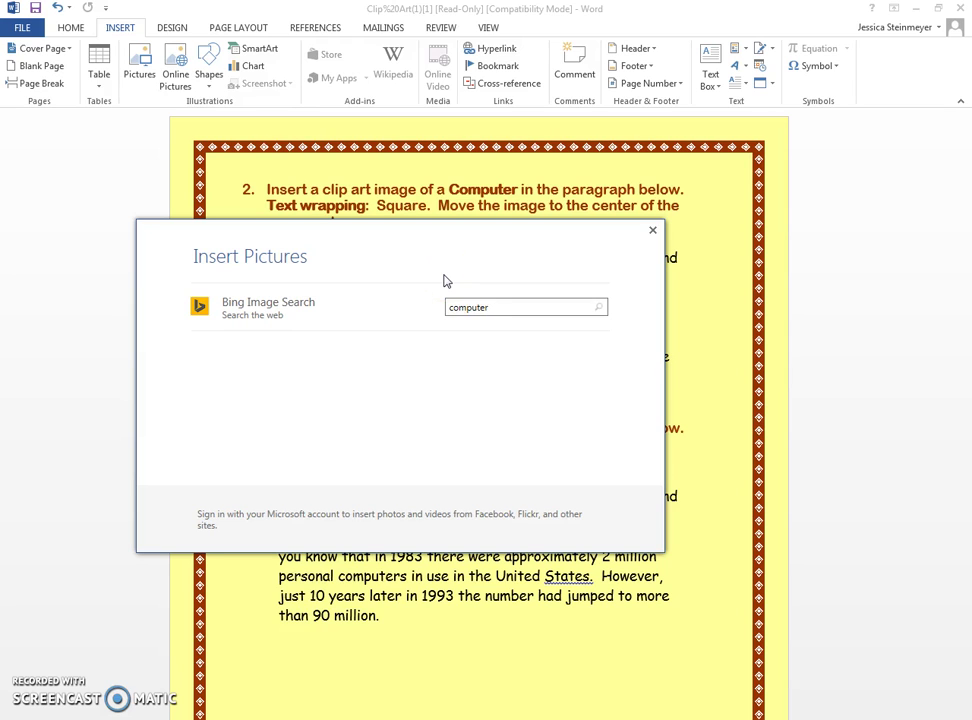
{"action": "key", "text": "Return"}
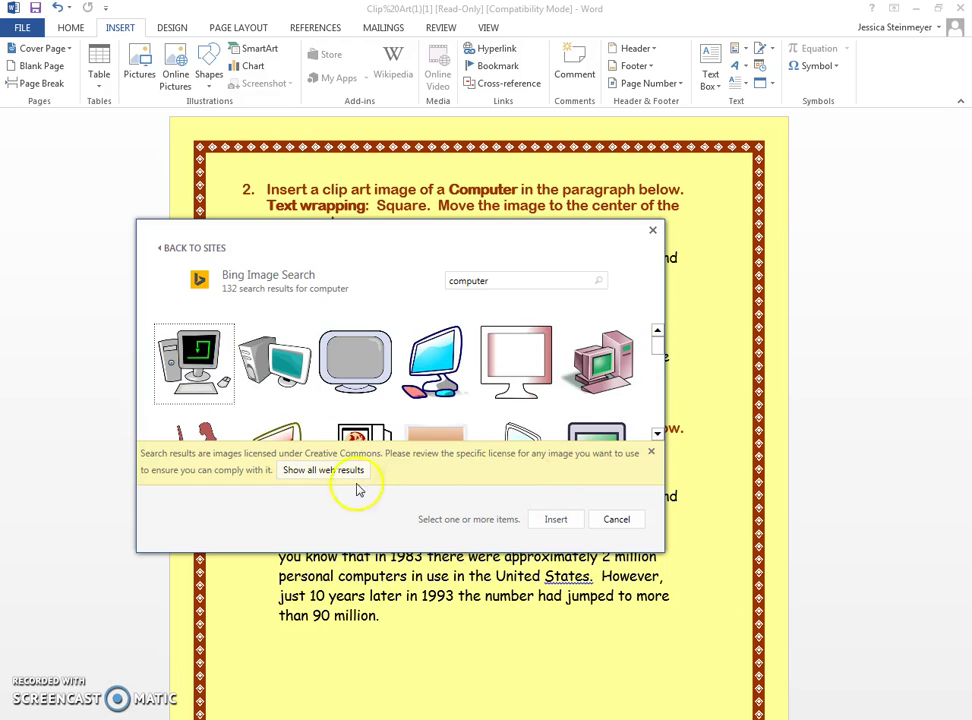
{"action": "left_click", "coordinate": [350, 470]}
{"action": "left_click", "coordinate": [191, 368]}
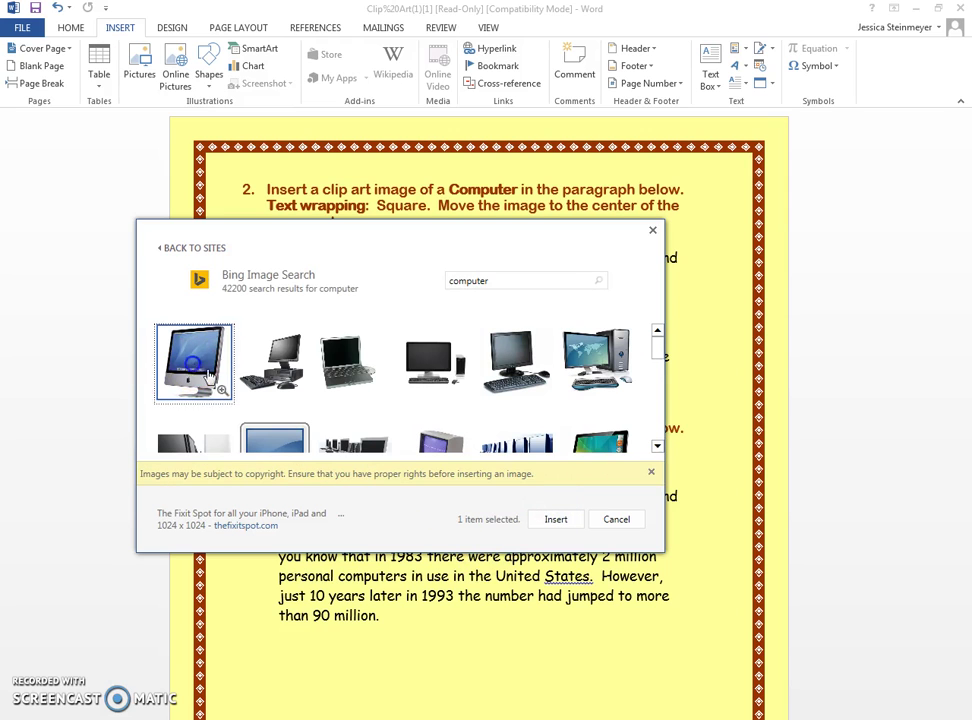
{"action": "left_click", "coordinate": [555, 519]}
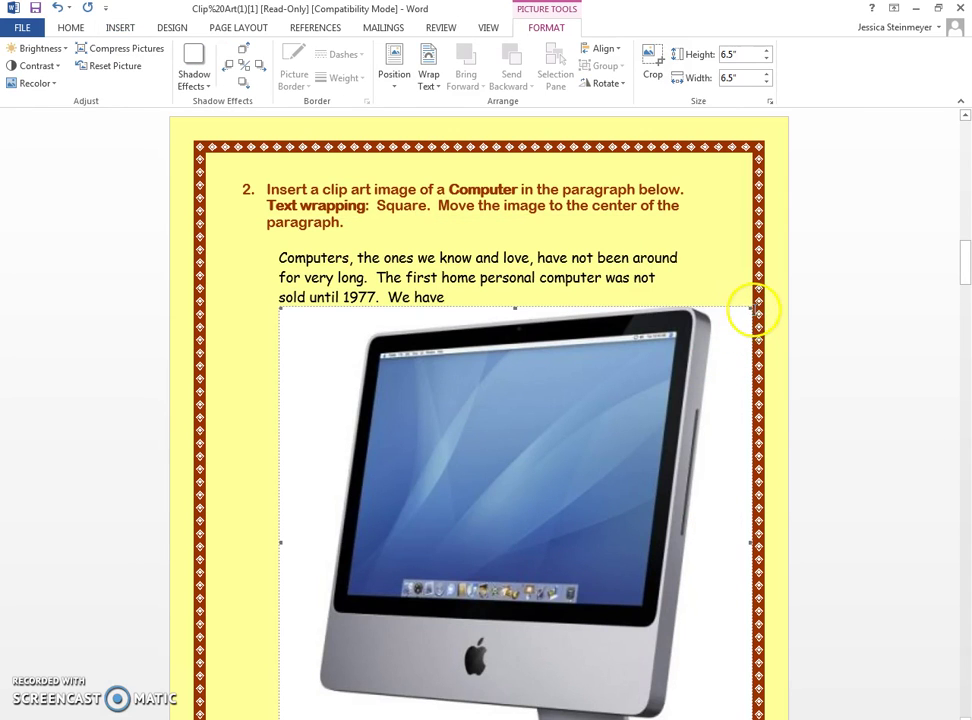
Resize item 2's iMac picture to about 1.32 inches.
{"action": "left_click", "coordinate": [305, 596]}
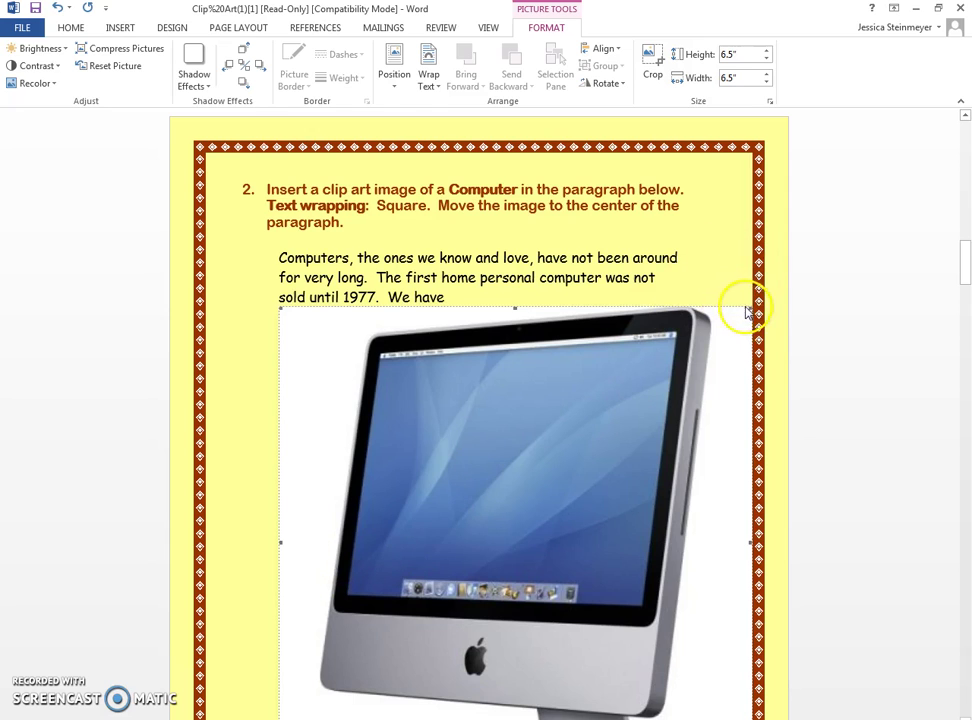
{"action": "left_click", "coordinate": [445, 493]}
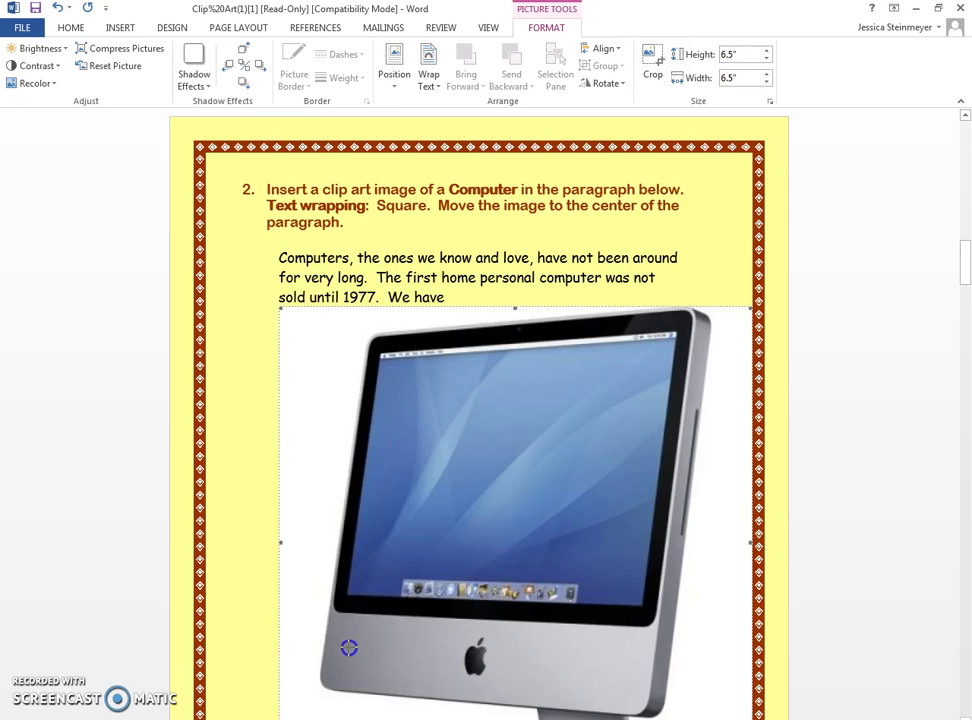
{"action": "key", "text": "ctrl+z"}
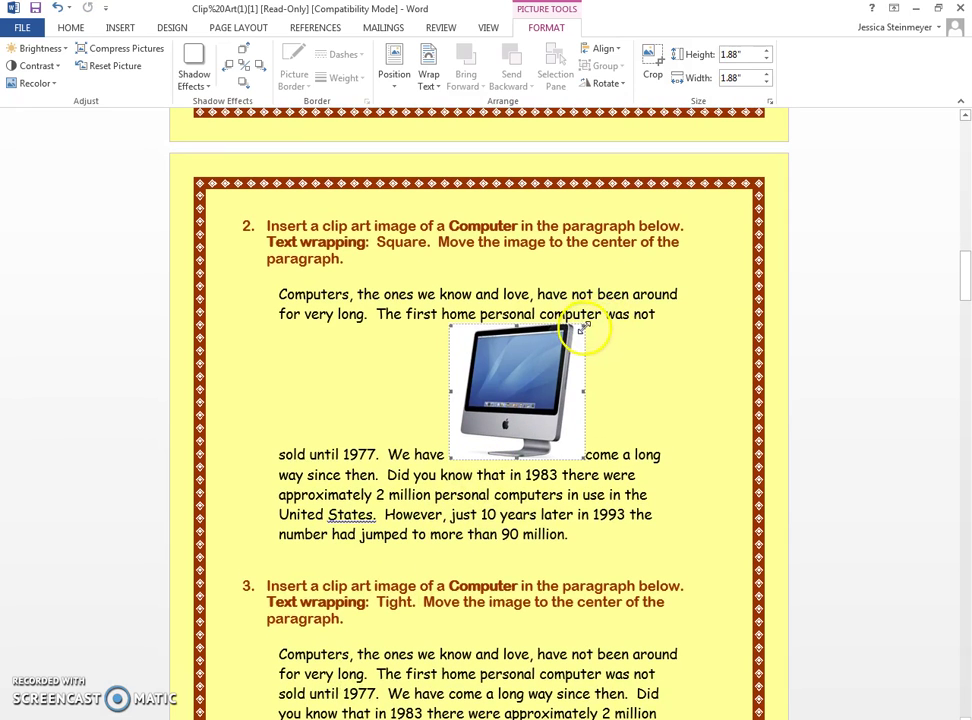
{"action": "key", "text": "ctrl+z"}
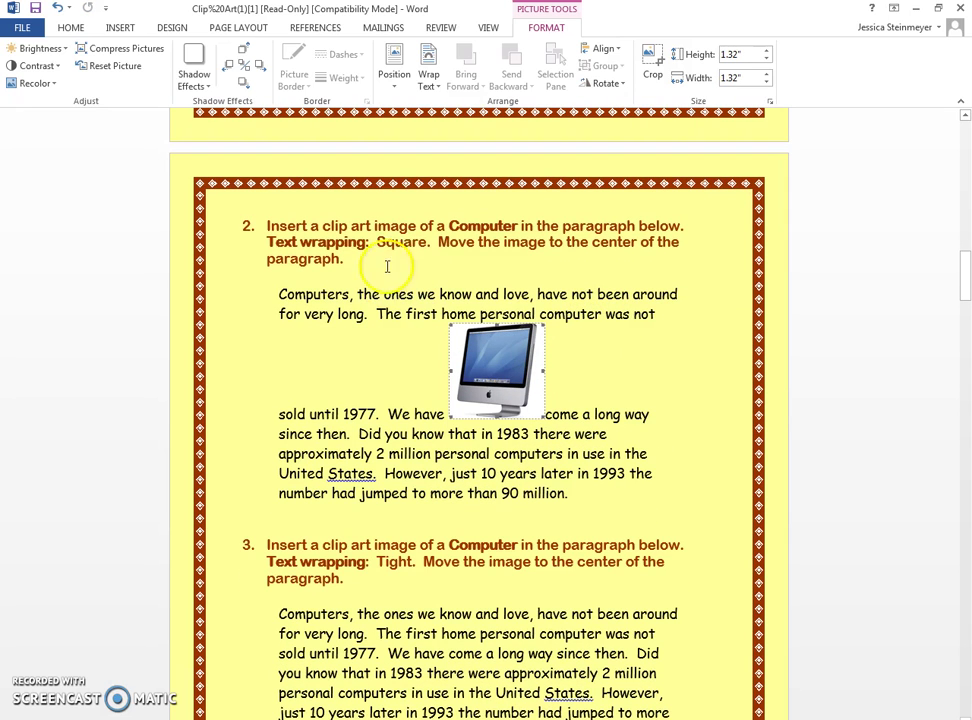
Give the picture Square text wrapping and move down to item 4's paragraph.
{"action": "left_click", "coordinate": [428, 60]}
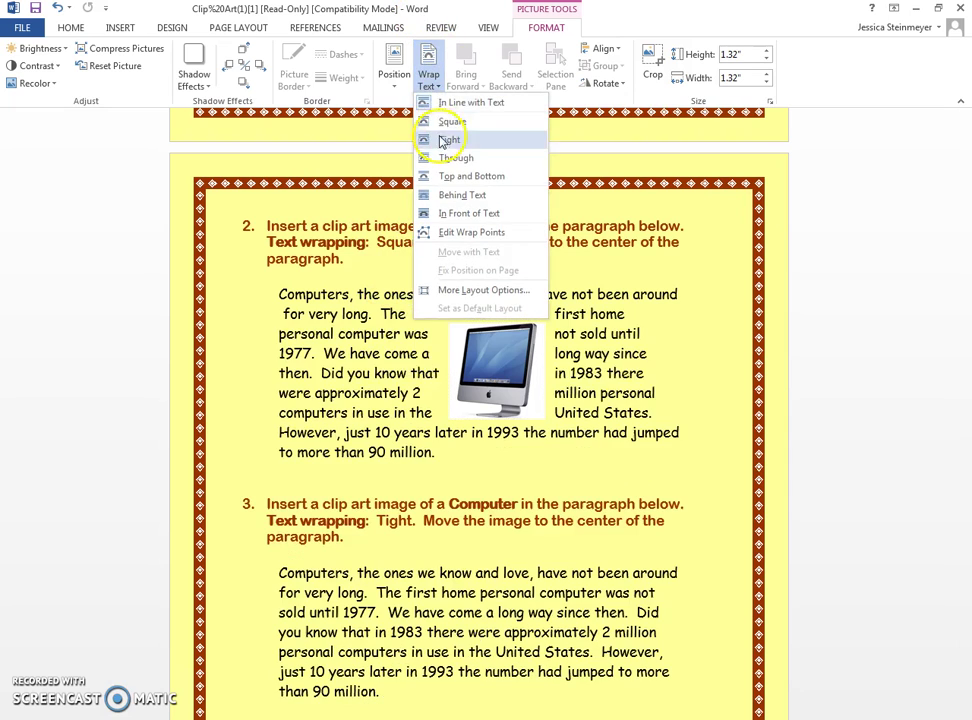
{"action": "left_click", "coordinate": [449, 120]}
{"action": "left_click", "coordinate": [534, 632]}
{"action": "scroll", "coordinate": [514, 616], "scroll_direction": "down", "scroll_amount": 2}
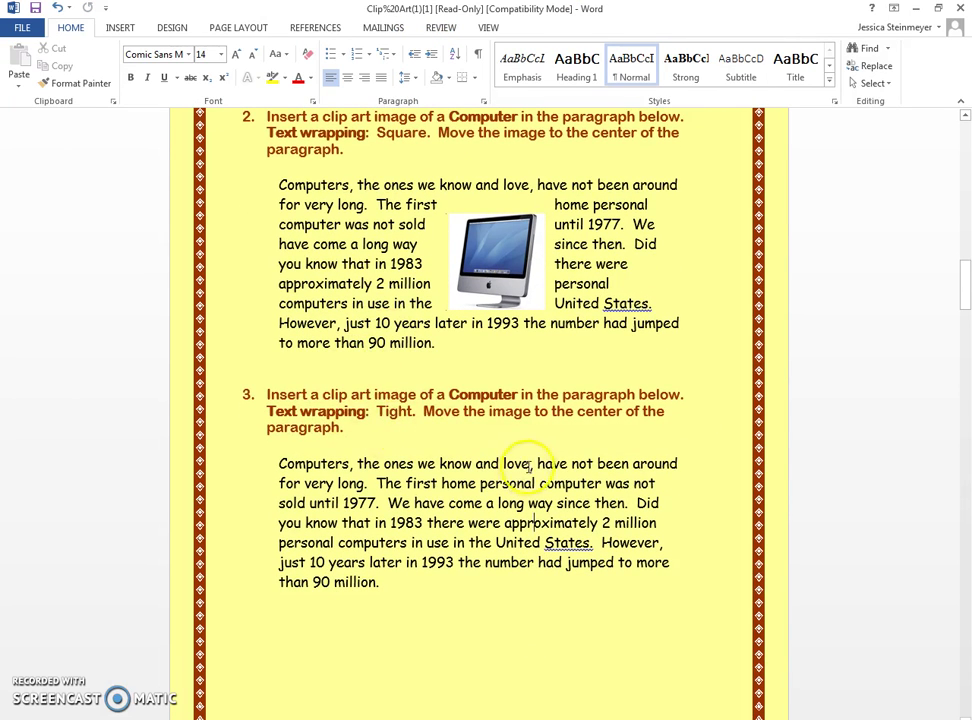
{"action": "scroll", "coordinate": [514, 455], "scroll_direction": "down", "scroll_amount": 1}
{"action": "scroll", "coordinate": [512, 523], "scroll_direction": "down", "scroll_amount": 4}
{"action": "scroll", "coordinate": [511, 523], "scroll_direction": "down", "scroll_amount": 3}
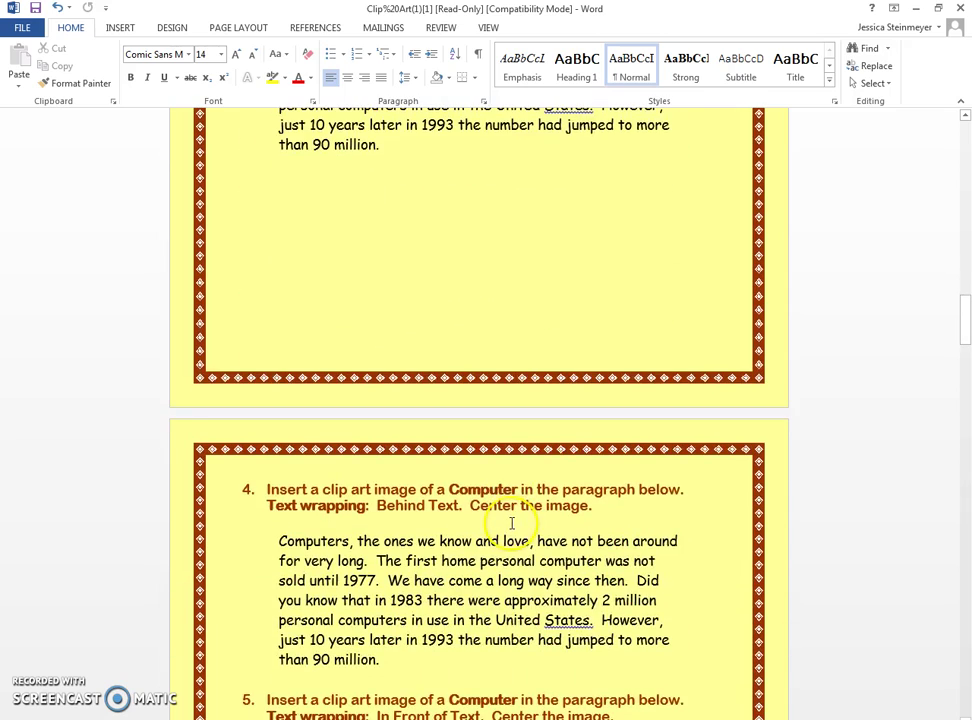
{"action": "scroll", "coordinate": [511, 523], "scroll_direction": "down", "scroll_amount": 2}
{"action": "scroll", "coordinate": [518, 510], "scroll_direction": "down", "scroll_amount": 1}
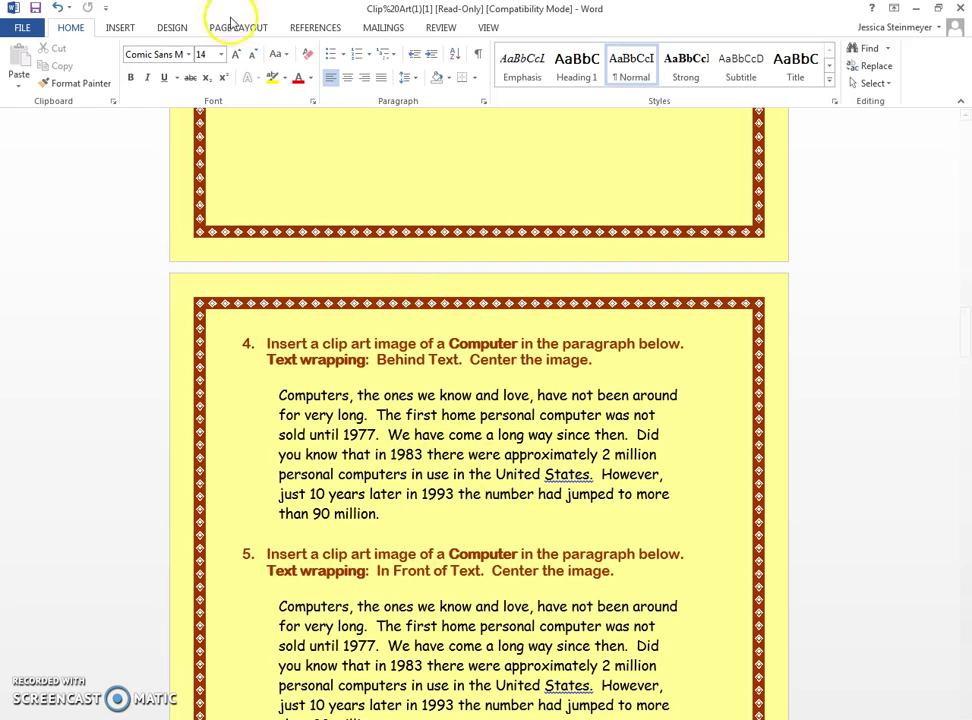
{"action": "left_click", "coordinate": [120, 27]}
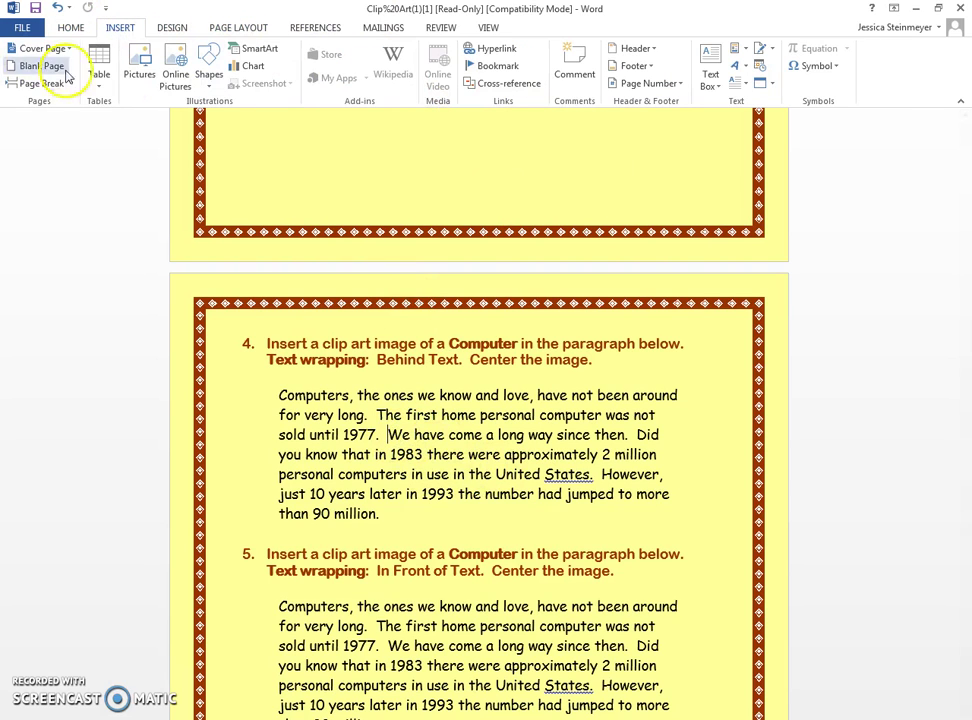
Insert the first iMac image from an online 'computer' search into item 4.
{"action": "left_click", "coordinate": [175, 74]}
{"action": "type", "text": "computer"}
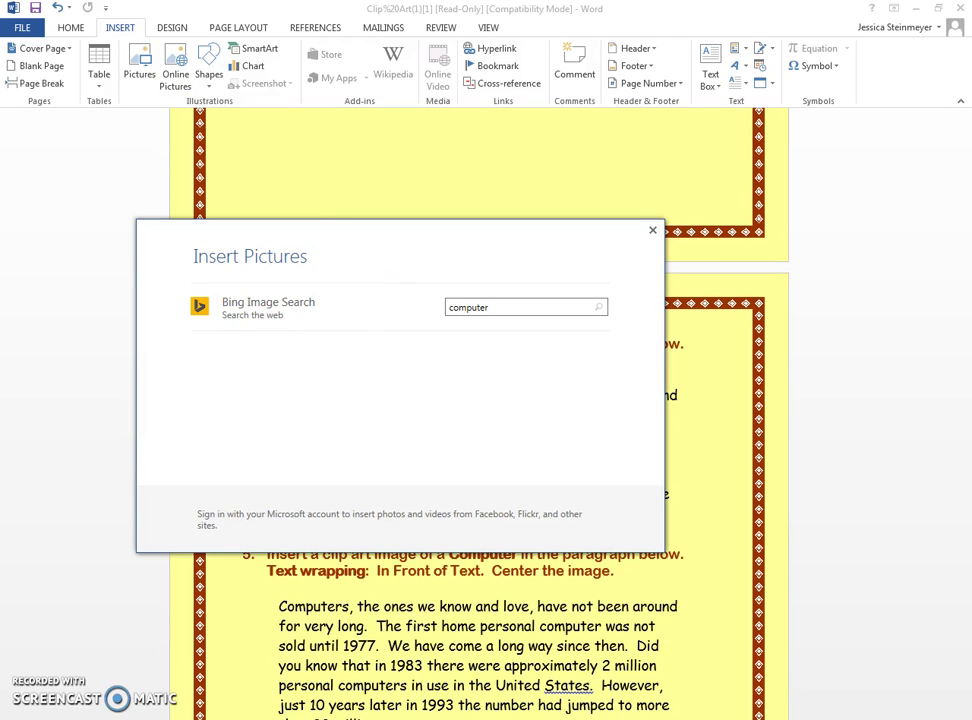
{"action": "key", "text": "Return"}
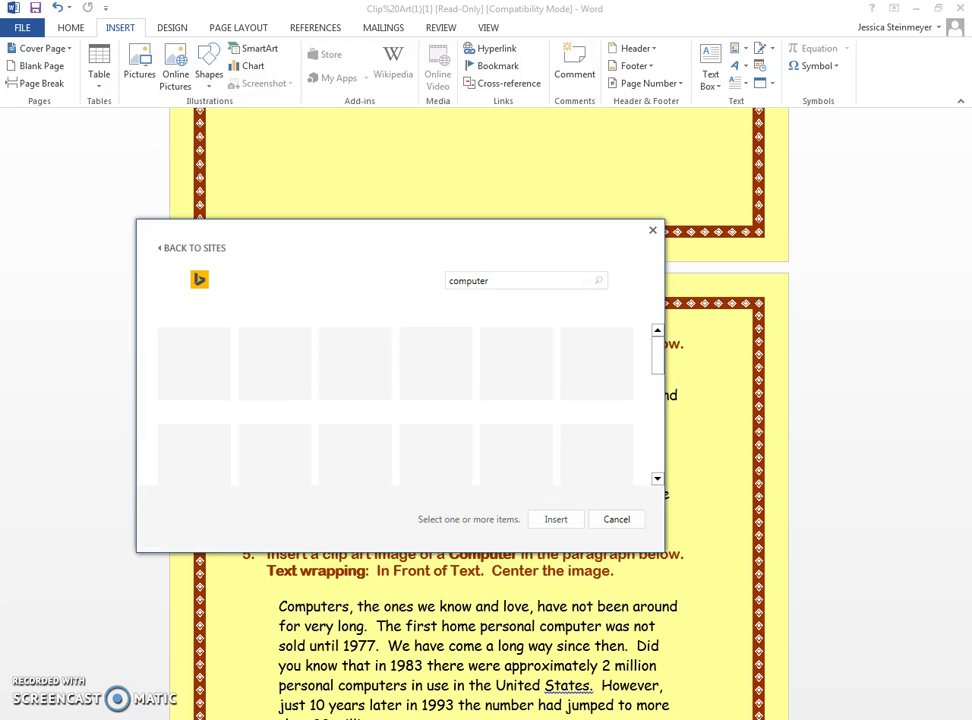
{"action": "left_click", "coordinate": [322, 469]}
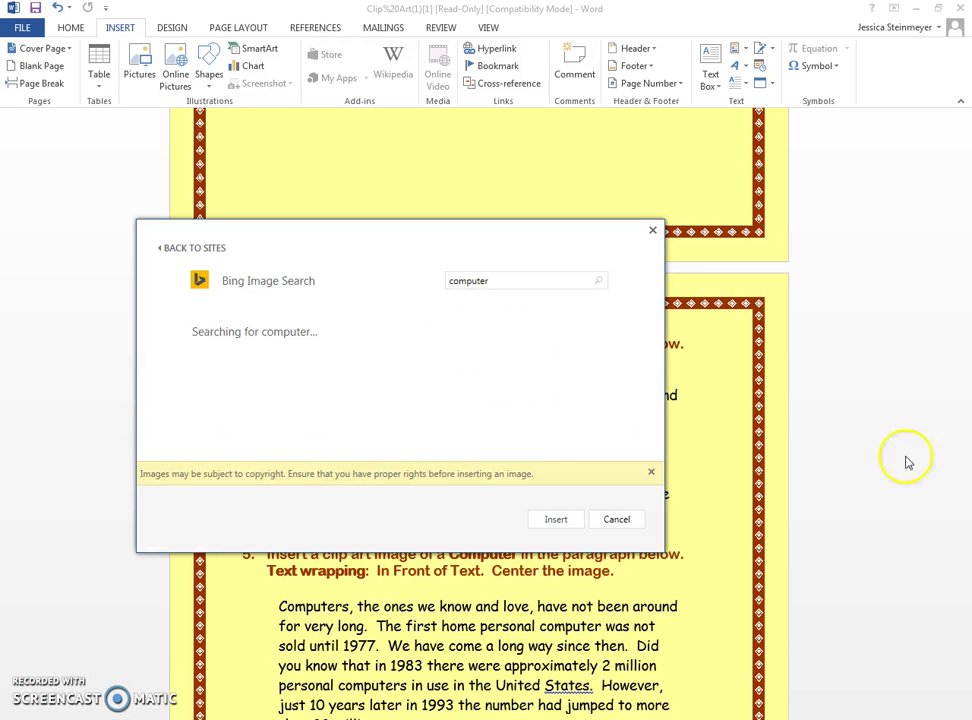
{"action": "left_click", "coordinate": [180, 355]}
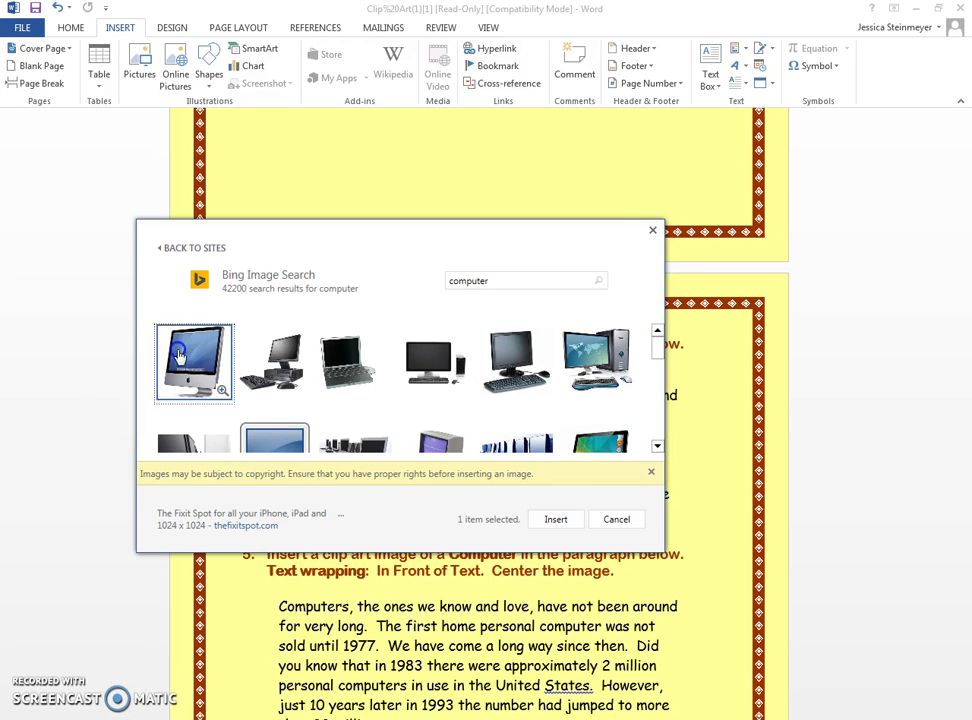
{"action": "left_click", "coordinate": [578, 524]}
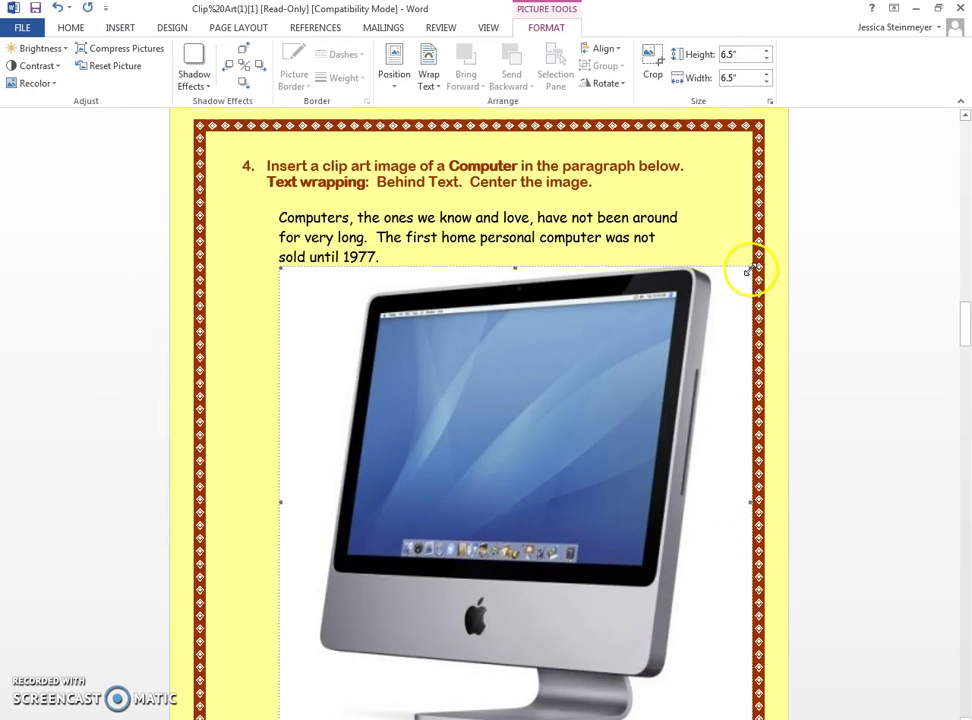
Shrink the picture to 1.68 inches, set it Behind Text, and center it in the paragraph.
{"action": "left_click_drag", "start_coordinate": [748, 271], "coordinate": [421, 510]}
{"action": "left_click_drag", "start_coordinate": [352, 609], "coordinate": [347, 622]}
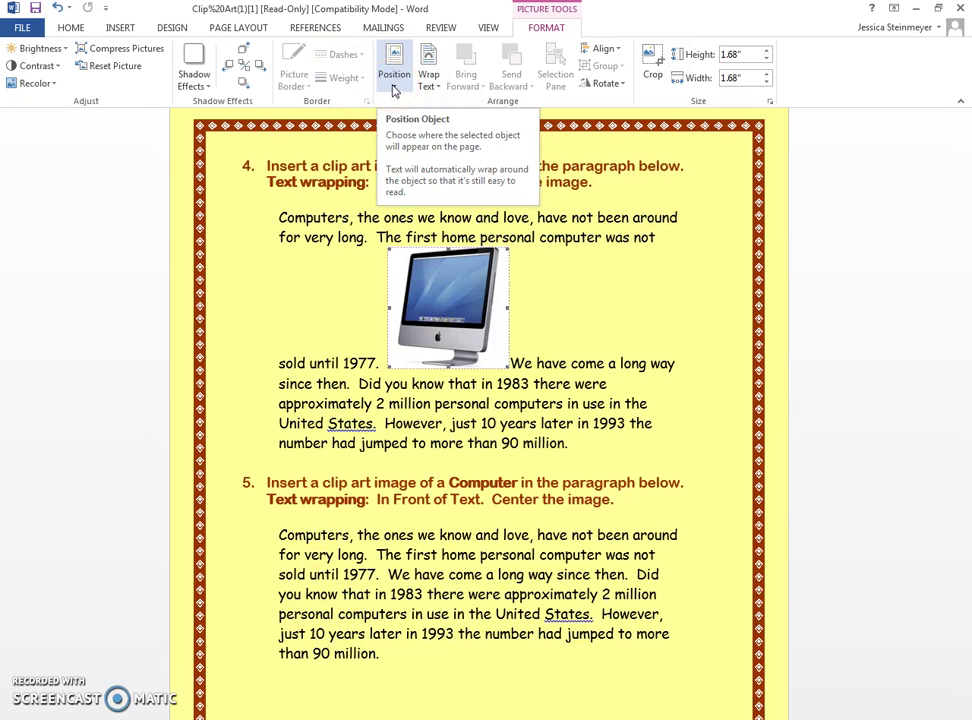
{"action": "left_click", "coordinate": [427, 82]}
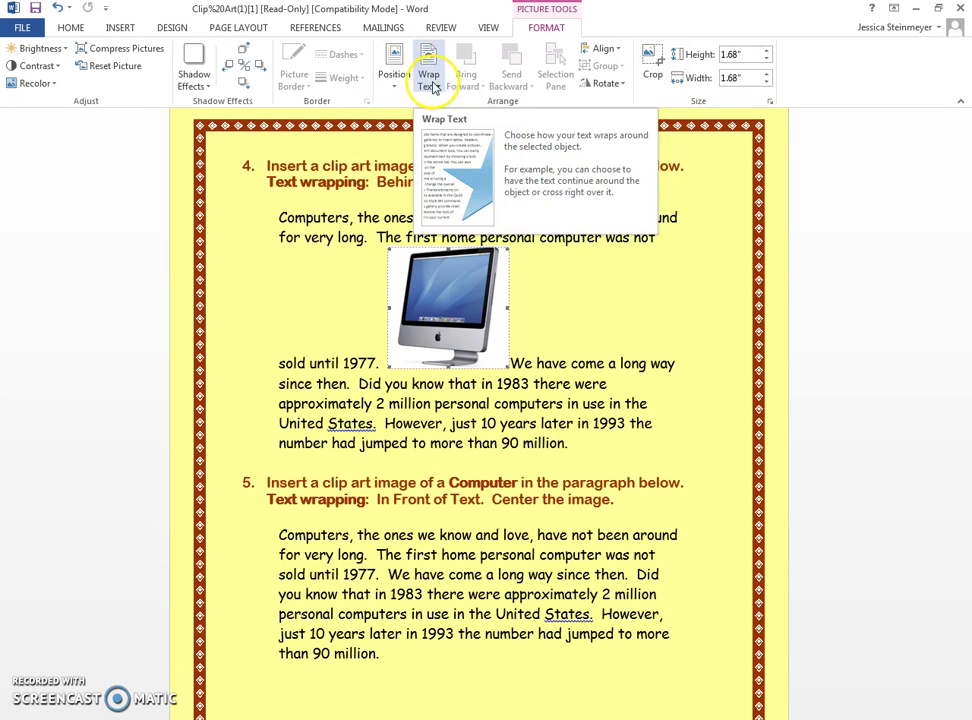
{"action": "left_click", "coordinate": [430, 86]}
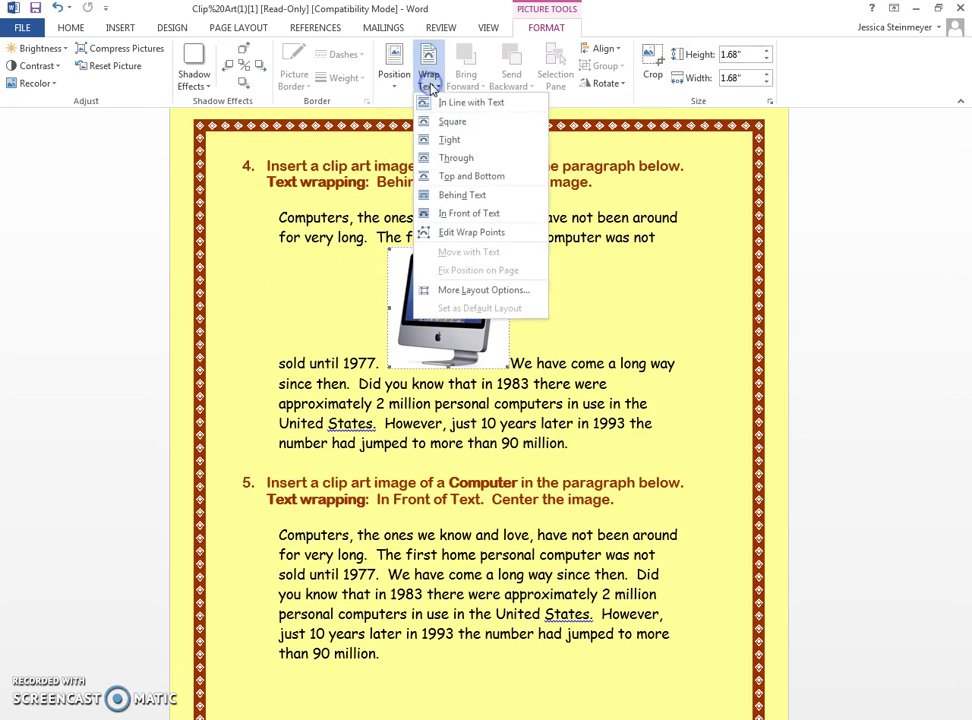
{"action": "left_click", "coordinate": [449, 194]}
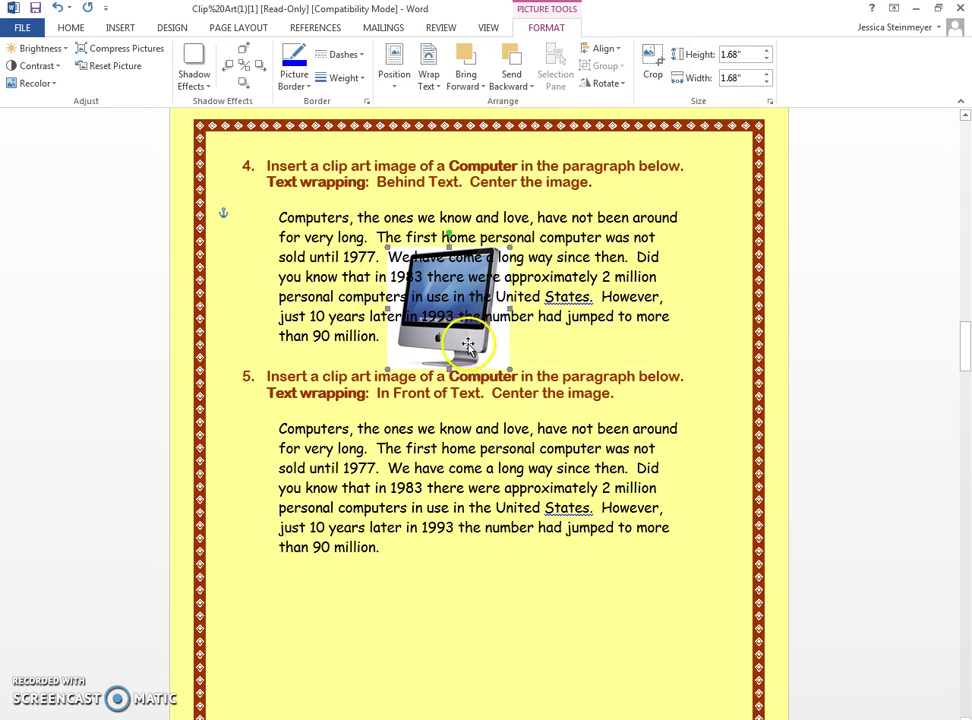
{"action": "left_click_drag", "start_coordinate": [450, 300], "coordinate": [470, 259]}
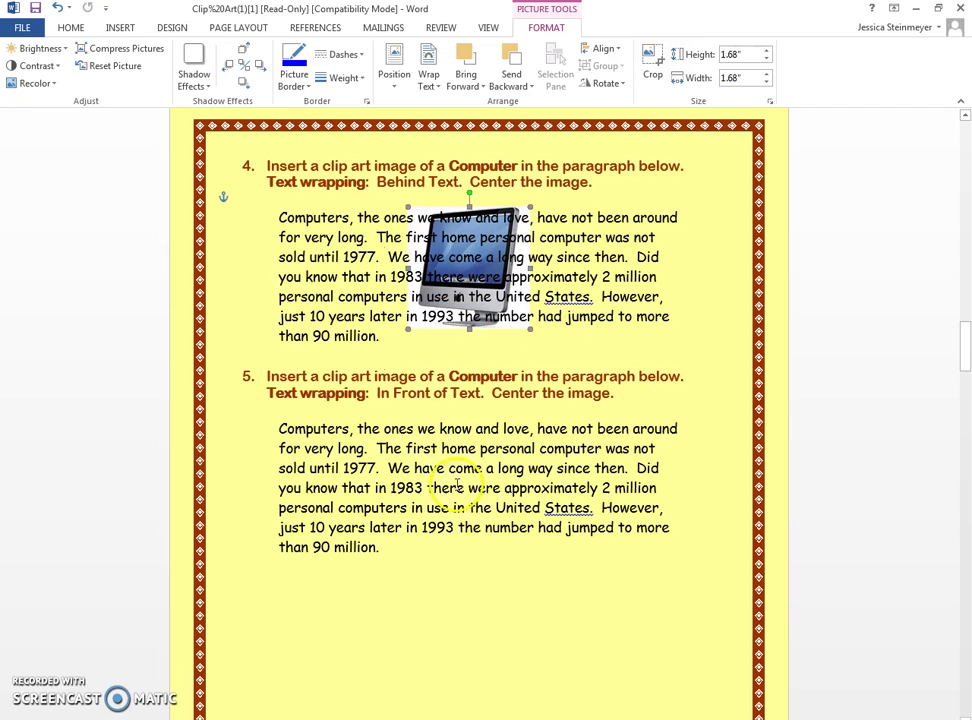
{"action": "scroll", "coordinate": [436, 498], "scroll_direction": "down", "scroll_amount": 2}
{"action": "scroll", "coordinate": [432, 494], "scroll_direction": "down", "scroll_amount": 5}
{"action": "scroll", "coordinate": [430, 495], "scroll_direction": "down", "scroll_amount": 3}
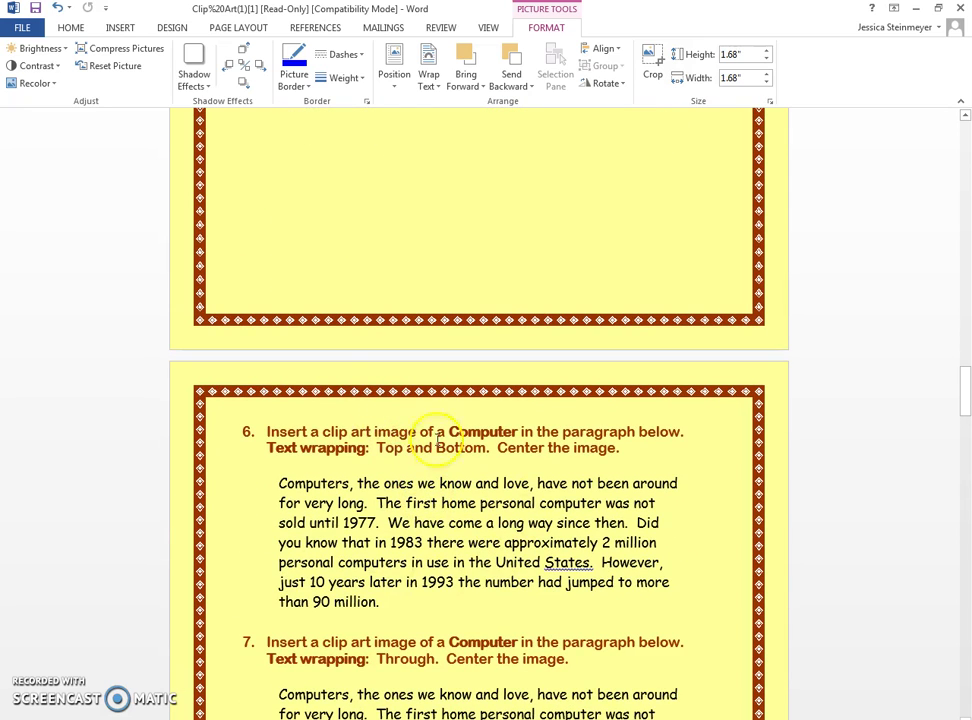
{"action": "scroll", "coordinate": [445, 585], "scroll_direction": "down", "scroll_amount": 1}
{"action": "scroll", "coordinate": [445, 586], "scroll_direction": "down", "scroll_amount": 1}
{"action": "scroll", "coordinate": [445, 586], "scroll_direction": "down", "scroll_amount": 1}
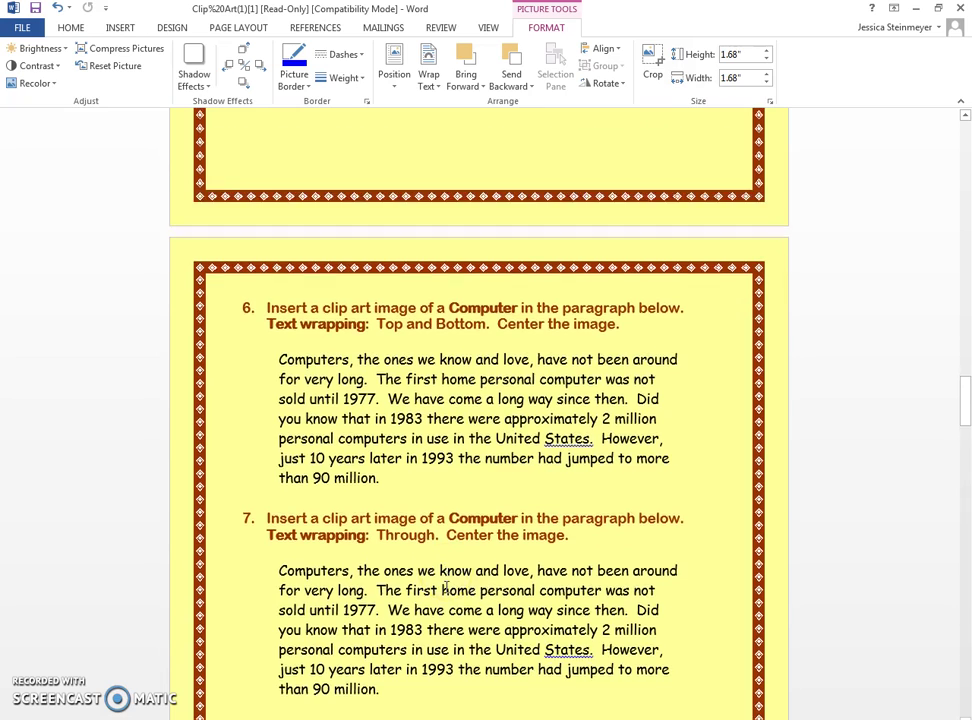
{"action": "scroll", "coordinate": [560, 490], "scroll_direction": "down", "scroll_amount": 3}
{"action": "scroll", "coordinate": [540, 505], "scroll_direction": "down", "scroll_amount": 5}
{"action": "scroll", "coordinate": [528, 512], "scroll_direction": "down", "scroll_amount": 5}
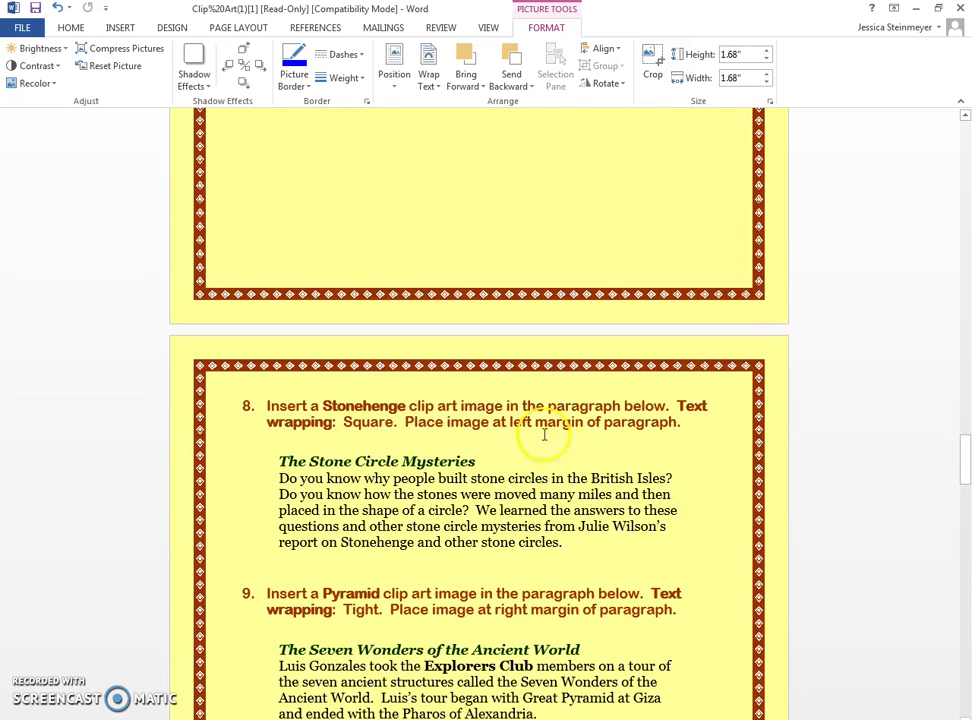
{"action": "scroll", "coordinate": [275, 522], "scroll_direction": "down", "scroll_amount": 3}
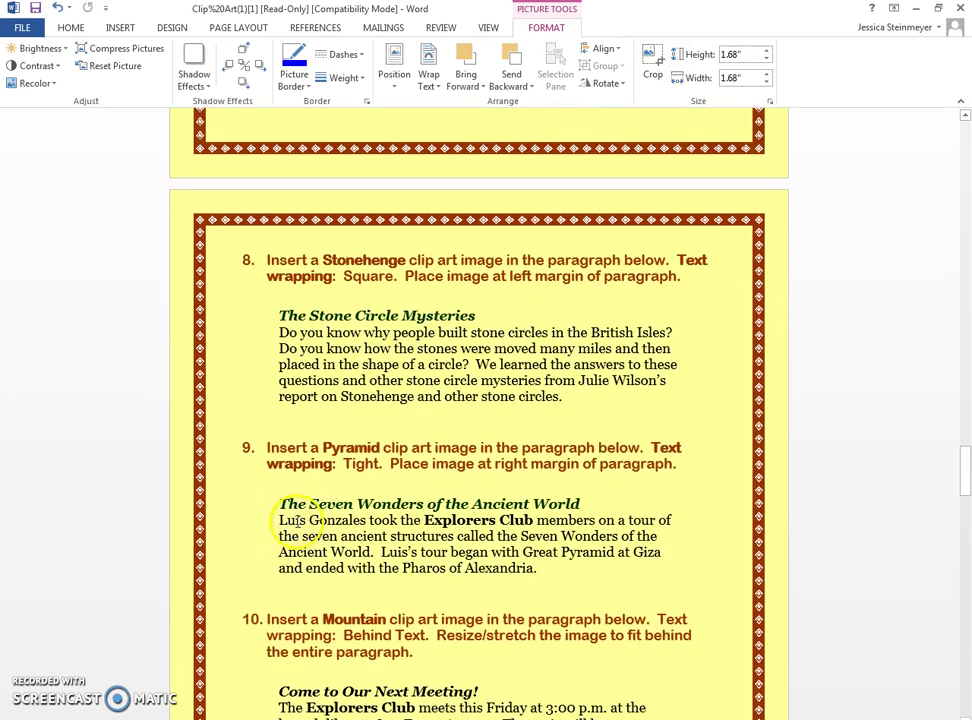
{"action": "scroll", "coordinate": [620, 412], "scroll_direction": "down", "scroll_amount": 2}
{"action": "scroll", "coordinate": [555, 475], "scroll_direction": "down", "scroll_amount": 2}
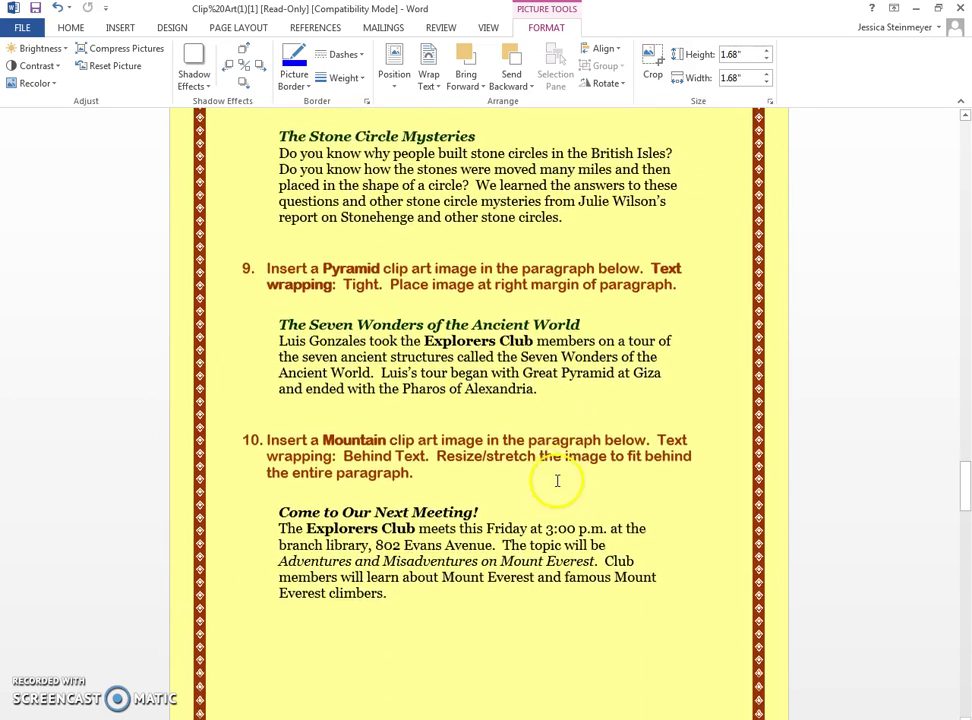
{"action": "scroll", "coordinate": [558, 540], "scroll_direction": "down", "scroll_amount": 3}
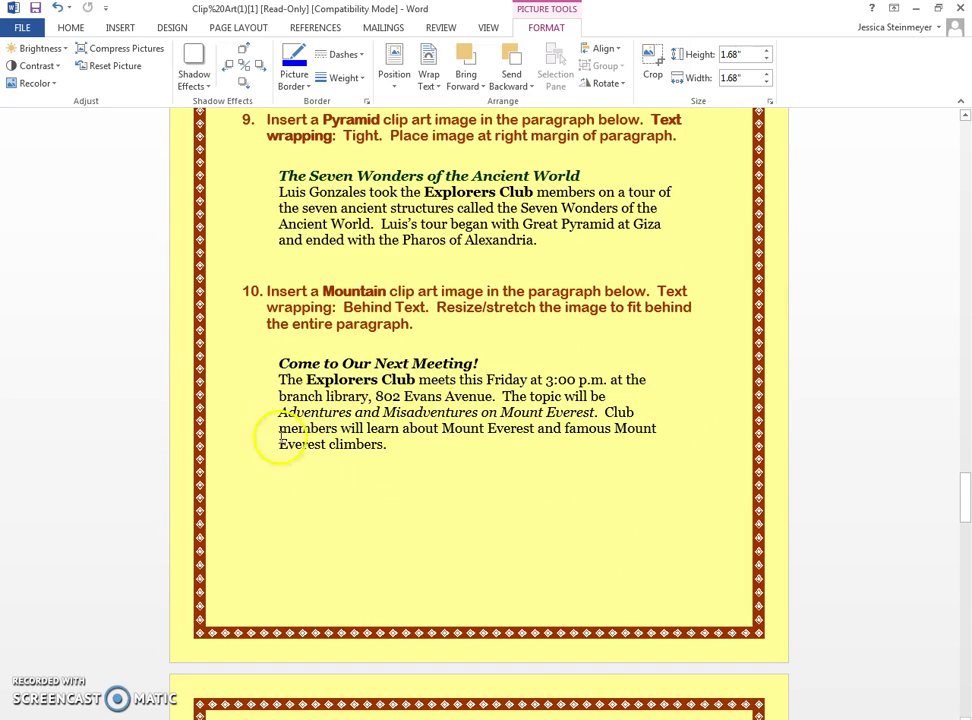
{"action": "scroll", "coordinate": [404, 470], "scroll_direction": "up", "scroll_amount": 2}
{"action": "scroll", "coordinate": [404, 465], "scroll_direction": "up", "scroll_amount": 4}
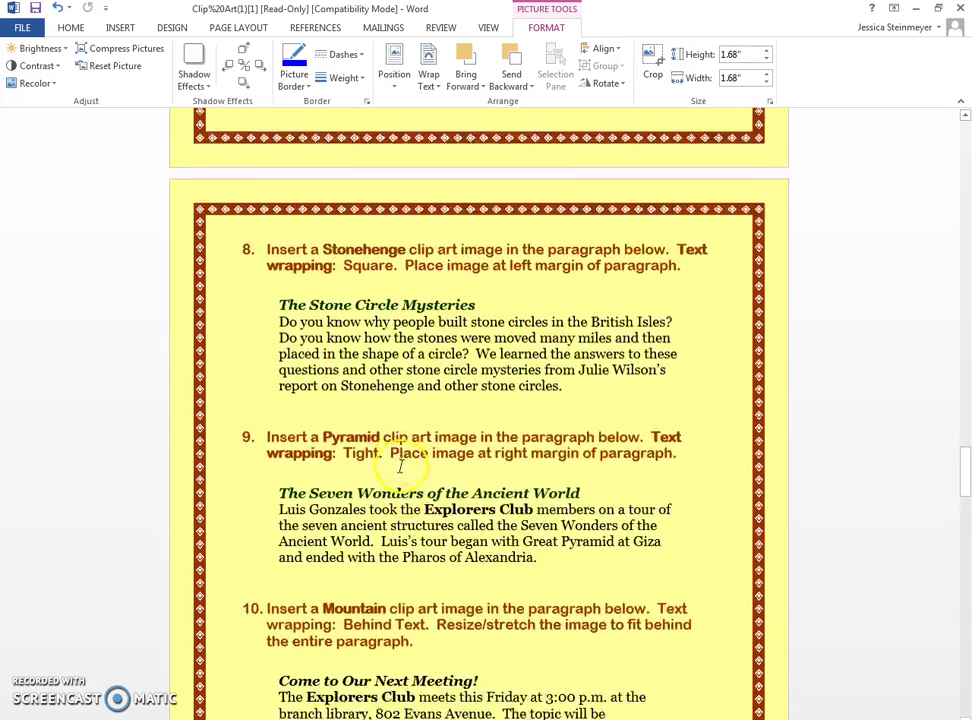
{"action": "scroll", "coordinate": [404, 460], "scroll_direction": "up", "scroll_amount": 8}
{"action": "scroll", "coordinate": [404, 458], "scroll_direction": "up", "scroll_amount": 8}
{"action": "scroll", "coordinate": [404, 452], "scroll_direction": "up", "scroll_amount": 6}
{"action": "scroll", "coordinate": [401, 450], "scroll_direction": "up", "scroll_amount": 8}
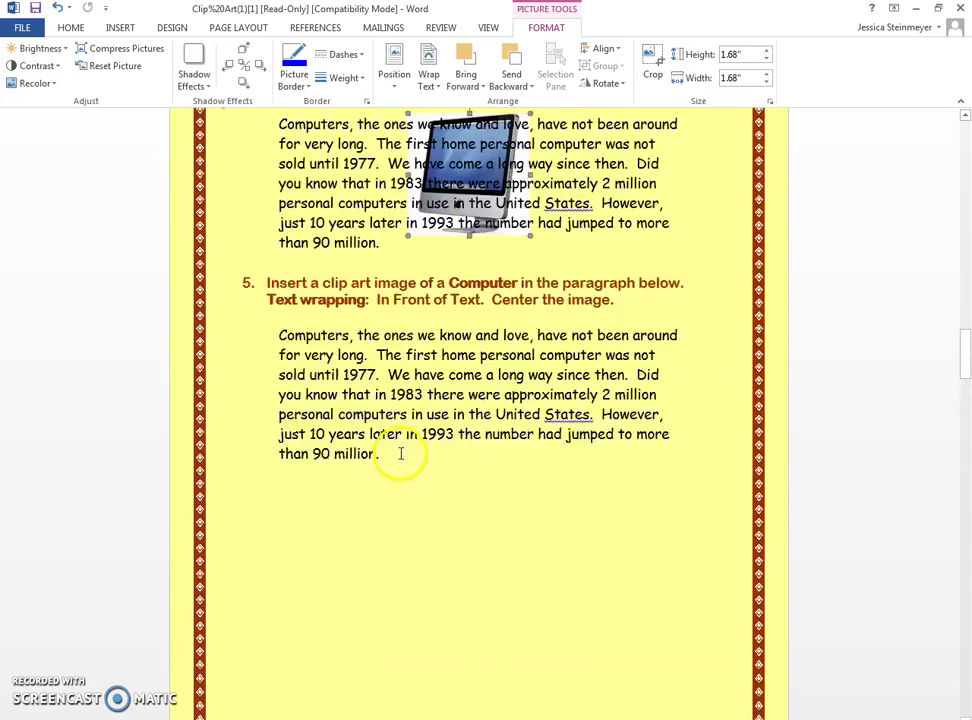
{"action": "scroll", "coordinate": [401, 455], "scroll_direction": "up", "scroll_amount": 5}
{"action": "scroll", "coordinate": [428, 405], "scroll_direction": "down", "scroll_amount": 1}
{"action": "scroll", "coordinate": [428, 405], "scroll_direction": "down", "scroll_amount": 4}
{"action": "scroll", "coordinate": [425, 401], "scroll_direction": "down", "scroll_amount": 8}
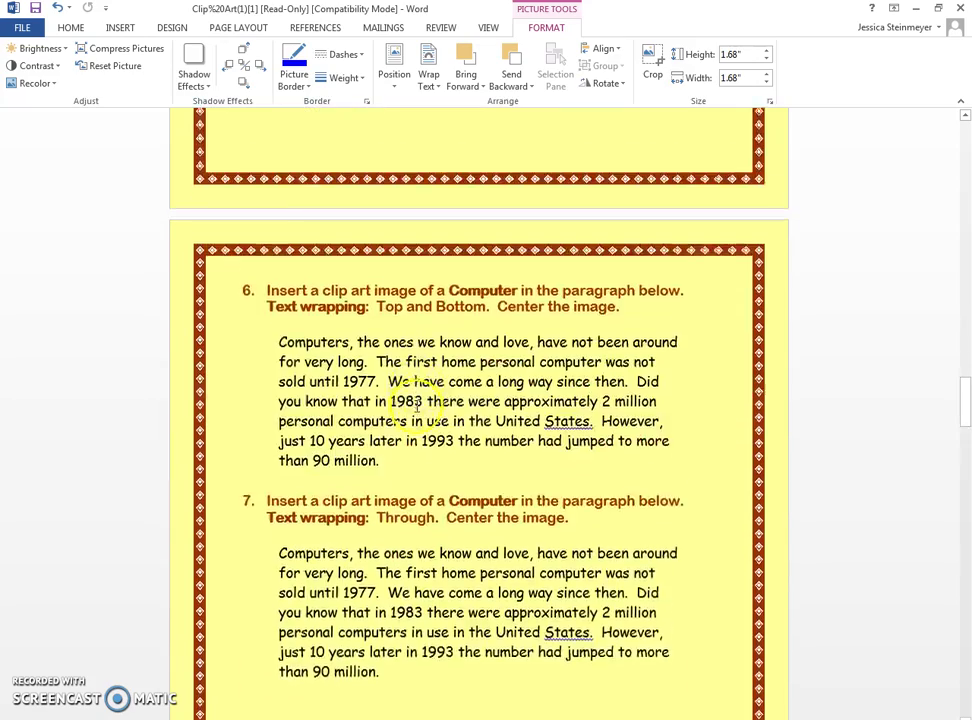
{"action": "scroll", "coordinate": [420, 402], "scroll_direction": "down", "scroll_amount": 7}
{"action": "scroll", "coordinate": [417, 403], "scroll_direction": "down", "scroll_amount": 8}
{"action": "scroll", "coordinate": [419, 399], "scroll_direction": "down", "scroll_amount": 7}
{"action": "scroll", "coordinate": [421, 398], "scroll_direction": "down", "scroll_amount": 8}
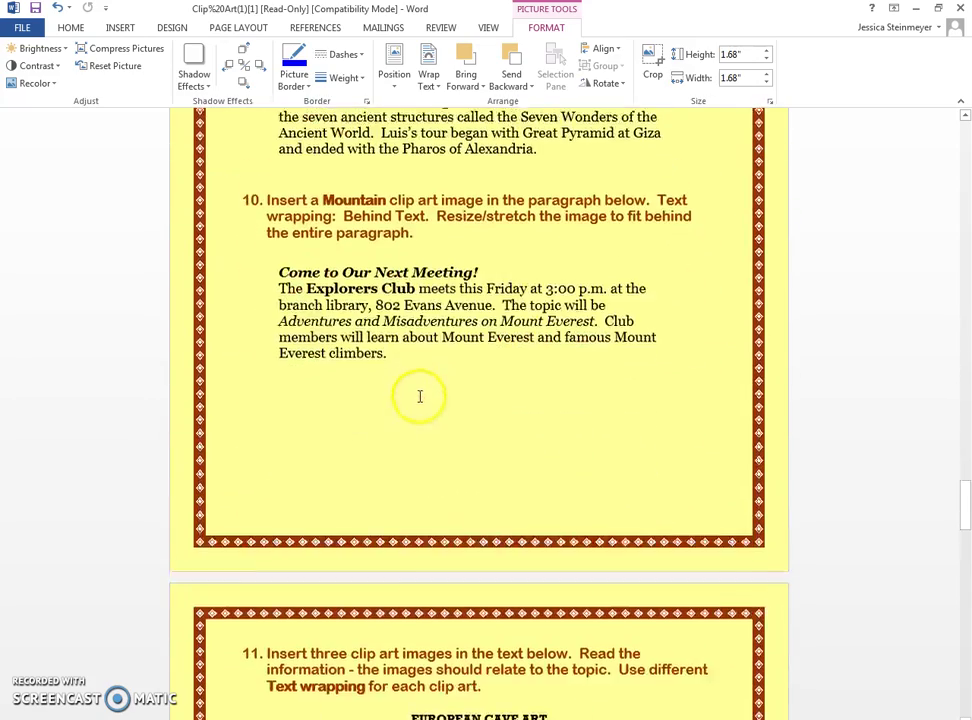
{"action": "scroll", "coordinate": [421, 397], "scroll_direction": "down", "scroll_amount": 8}
{"action": "scroll", "coordinate": [421, 397], "scroll_direction": "down", "scroll_amount": 5}
{"action": "scroll", "coordinate": [421, 398], "scroll_direction": "down", "scroll_amount": 1}
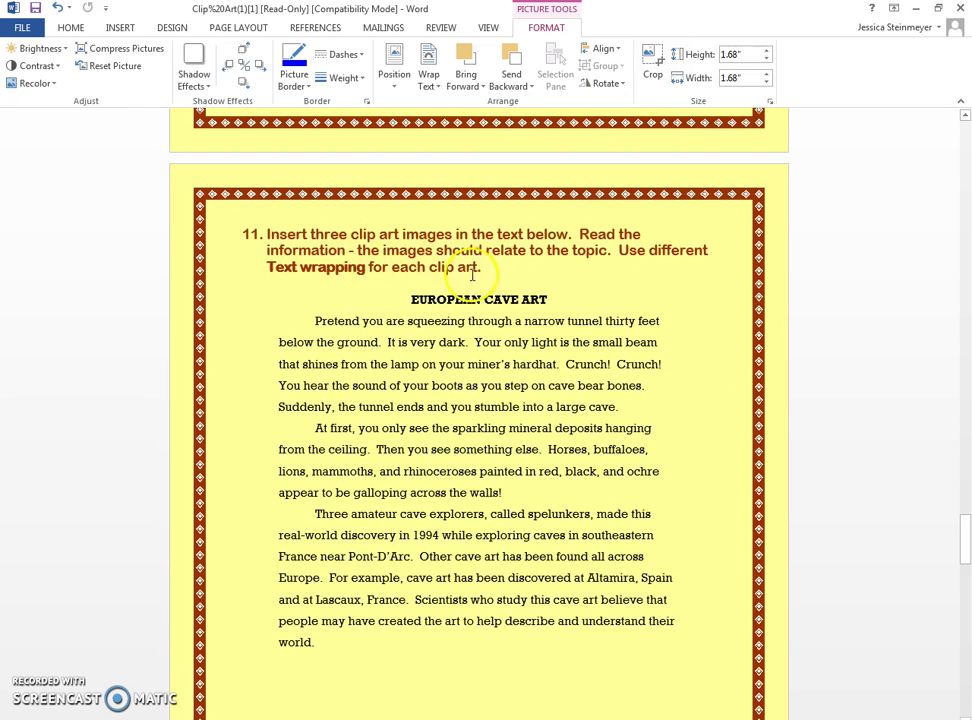
{"action": "scroll", "coordinate": [460, 390], "scroll_direction": "down", "scroll_amount": 5}
{"action": "scroll", "coordinate": [460, 388], "scroll_direction": "down", "scroll_amount": 8}
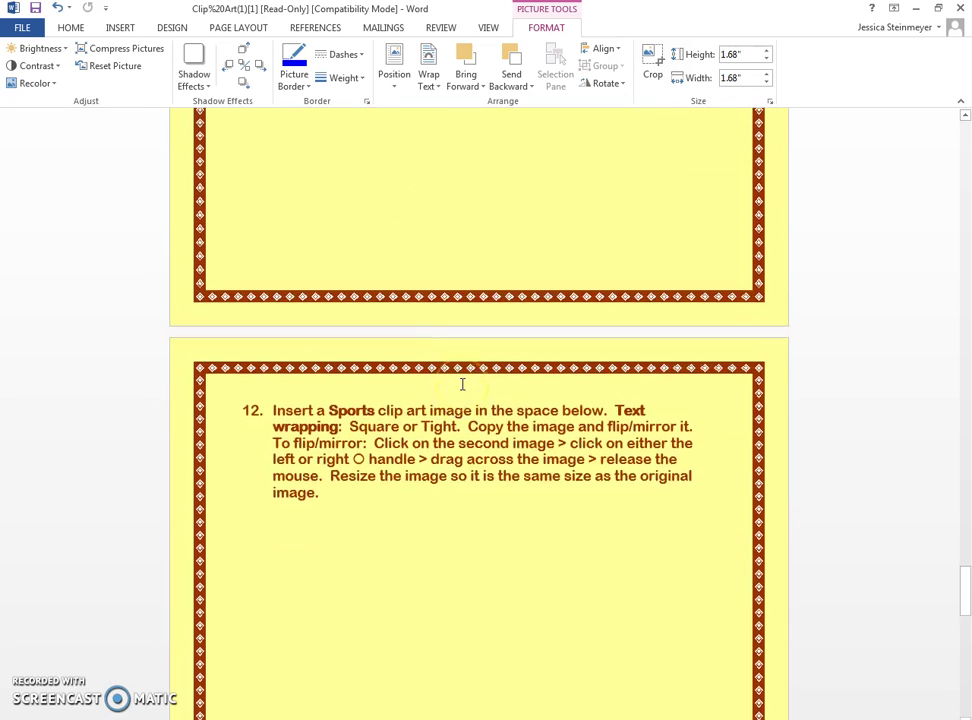
{"action": "scroll", "coordinate": [461, 385], "scroll_direction": "down", "scroll_amount": 1}
{"action": "scroll", "coordinate": [462, 384], "scroll_direction": "down", "scroll_amount": 3}
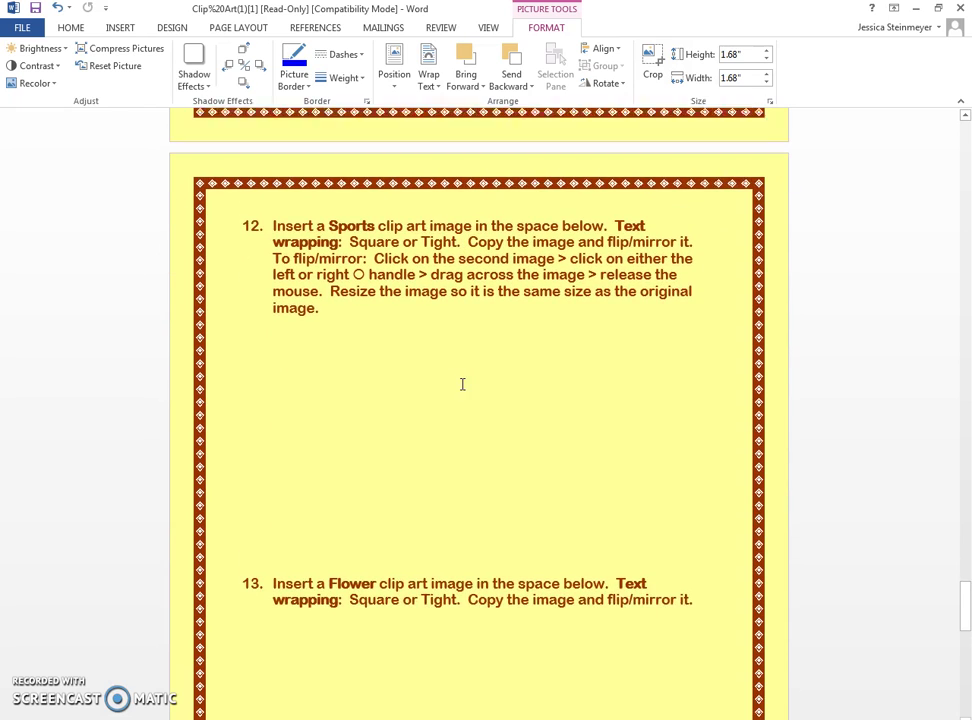
Insert the football-and-basketball clip art from a Bing 'sports' search below item 12.
{"action": "left_click", "coordinate": [320, 378]}
{"action": "left_click", "coordinate": [121, 28]}
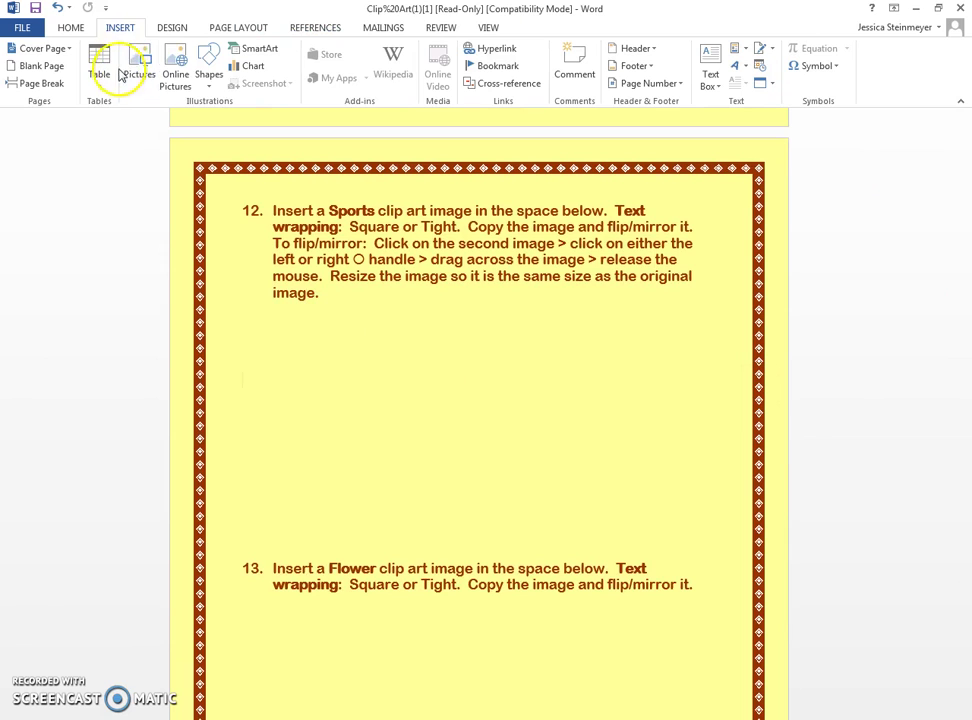
{"action": "left_click", "coordinate": [174, 78]}
{"action": "type", "text": "sports"}
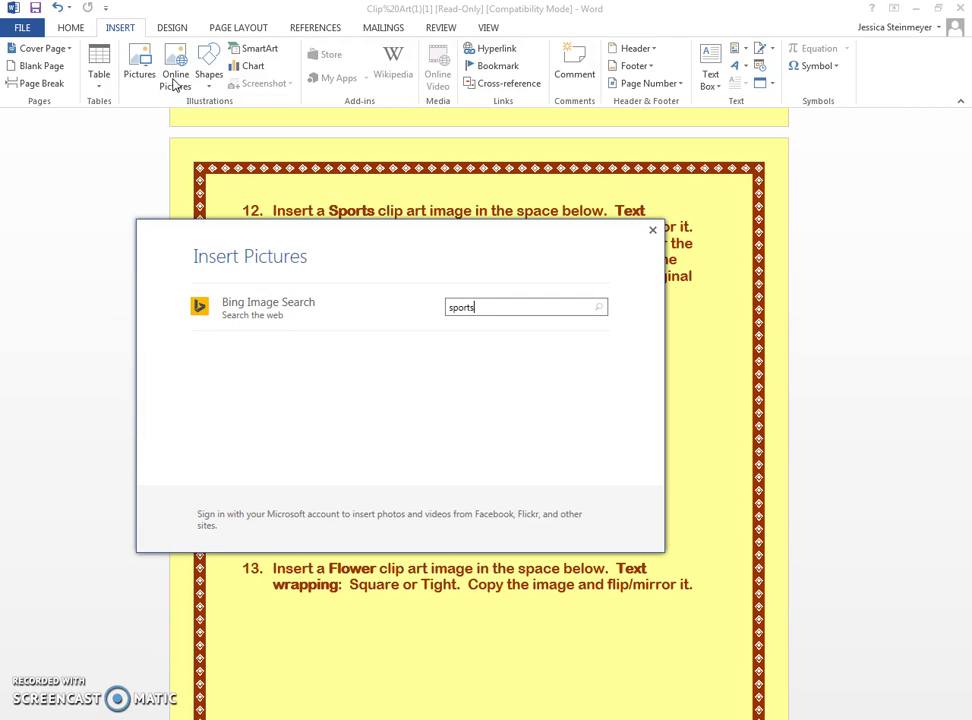
{"action": "key", "text": "Return"}
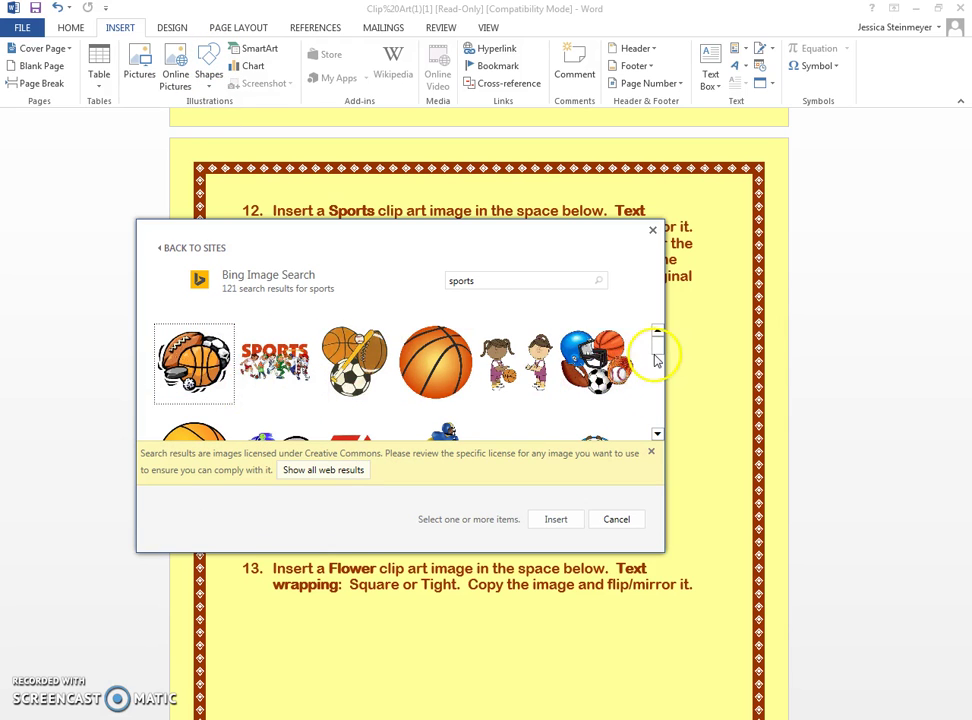
{"action": "mouse_move", "coordinate": [655, 352]}
{"action": "left_mouse_down"}
{"action": "mouse_move", "coordinate": [659, 413]}
{"action": "mouse_move", "coordinate": [657, 378]}
{"action": "left_mouse_up"}
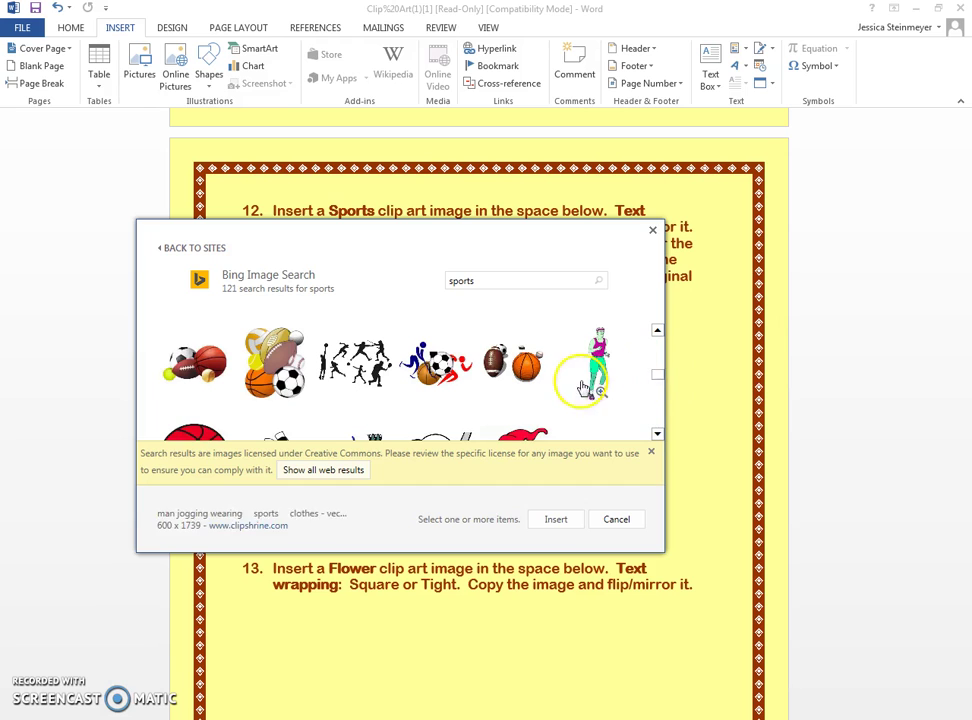
{"action": "left_click", "coordinate": [512, 362]}
{"action": "left_click", "coordinate": [555, 519]}
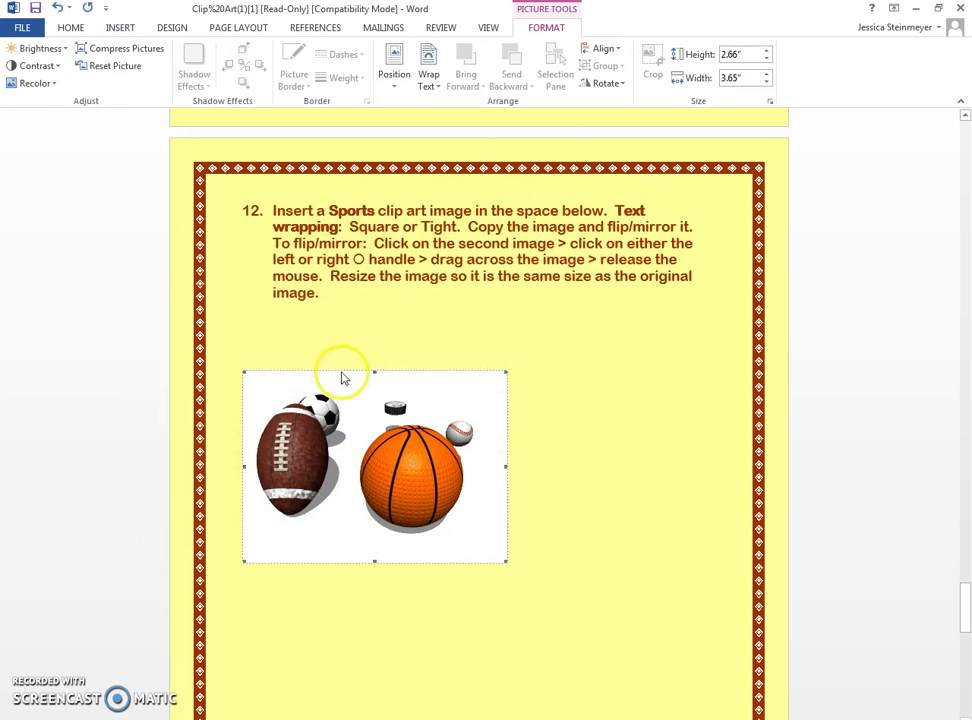
Give the sports picture Square wrapping and paste a duplicate copy beside it.
{"action": "left_click", "coordinate": [429, 70]}
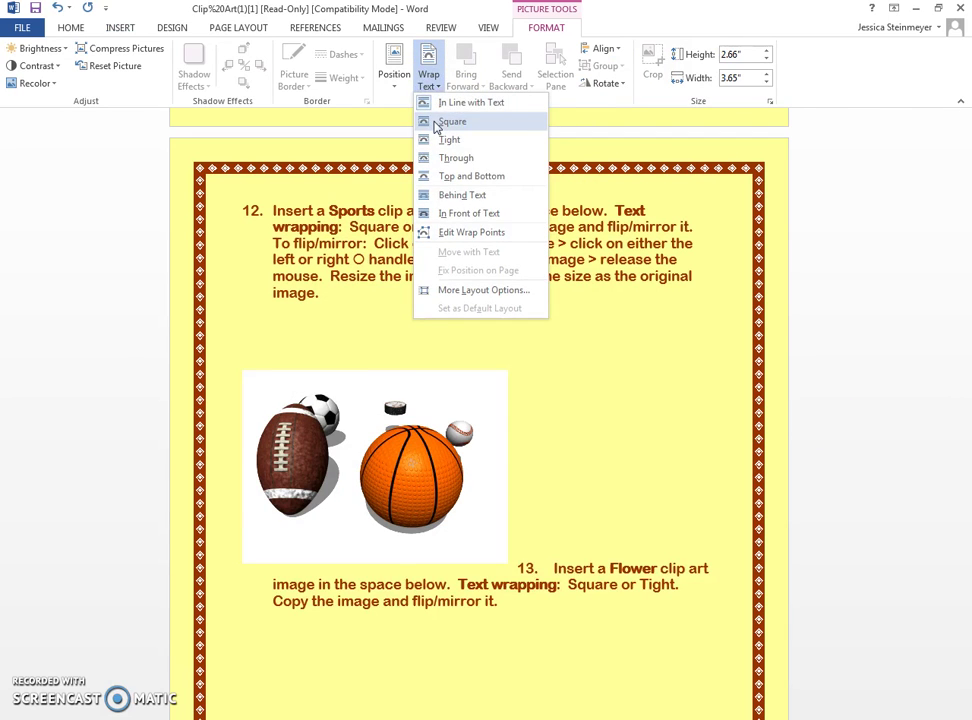
{"action": "left_click", "coordinate": [436, 121]}
{"action": "right_click", "coordinate": [405, 425]}
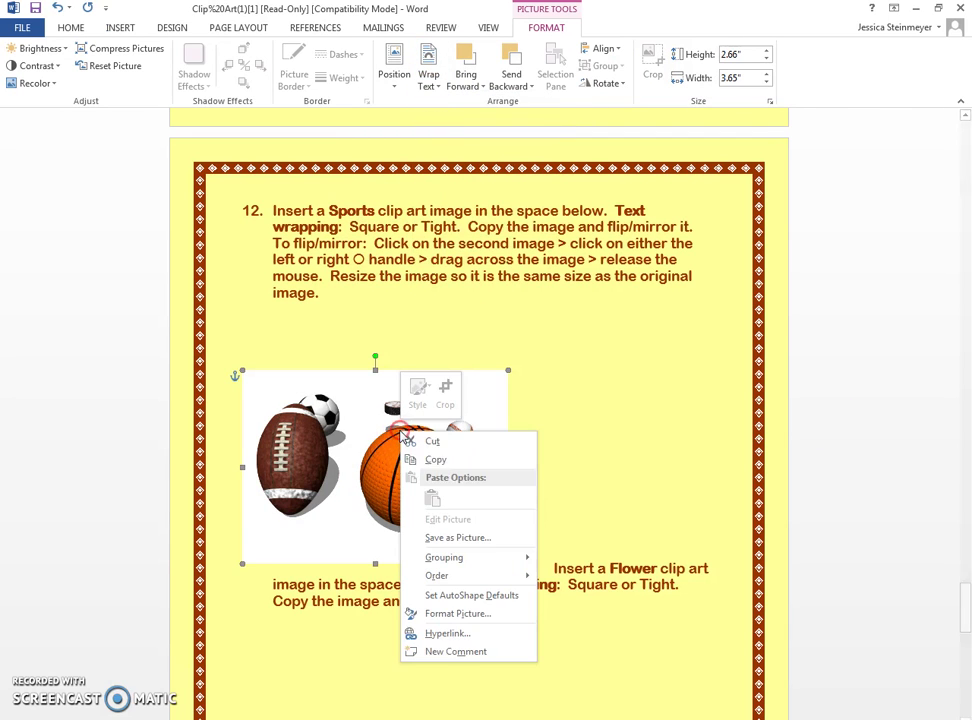
{"action": "left_click", "coordinate": [437, 465]}
{"action": "right_click", "coordinate": [567, 454]}
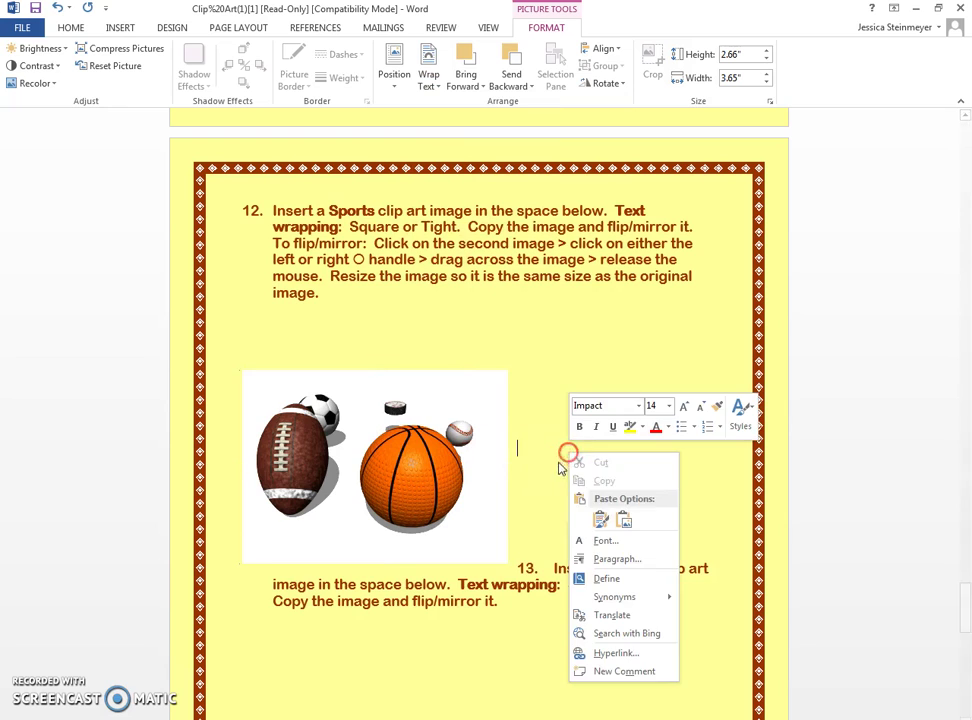
{"action": "left_click", "coordinate": [625, 521]}
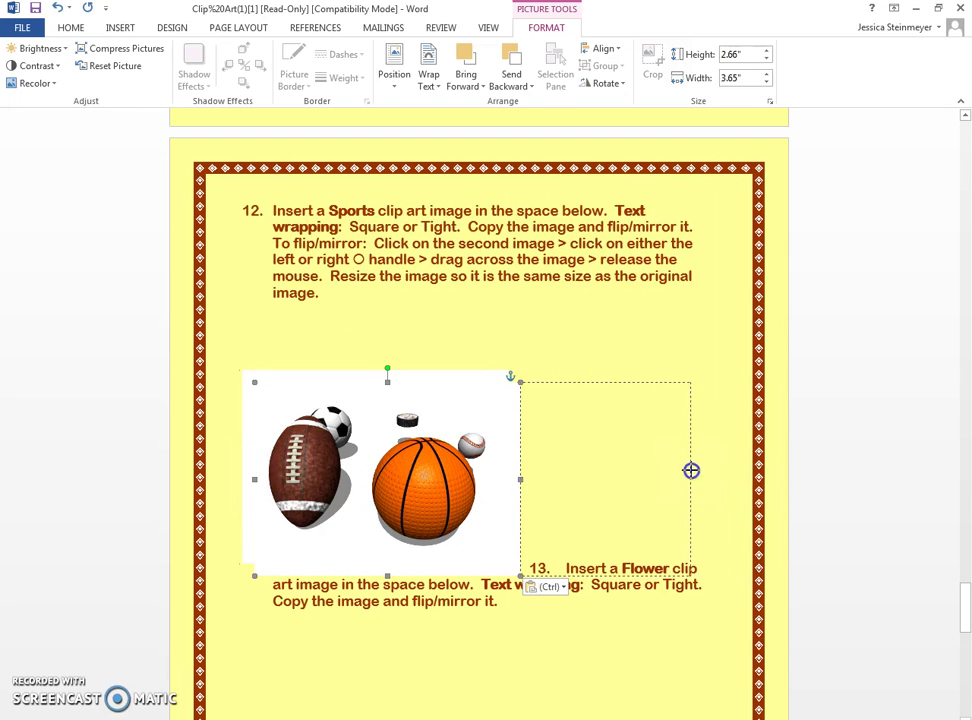
Flip the copy into a mirror image and resize the original to match it.
{"action": "left_click_drag", "start_coordinate": [258, 480], "coordinate": [714, 480]}
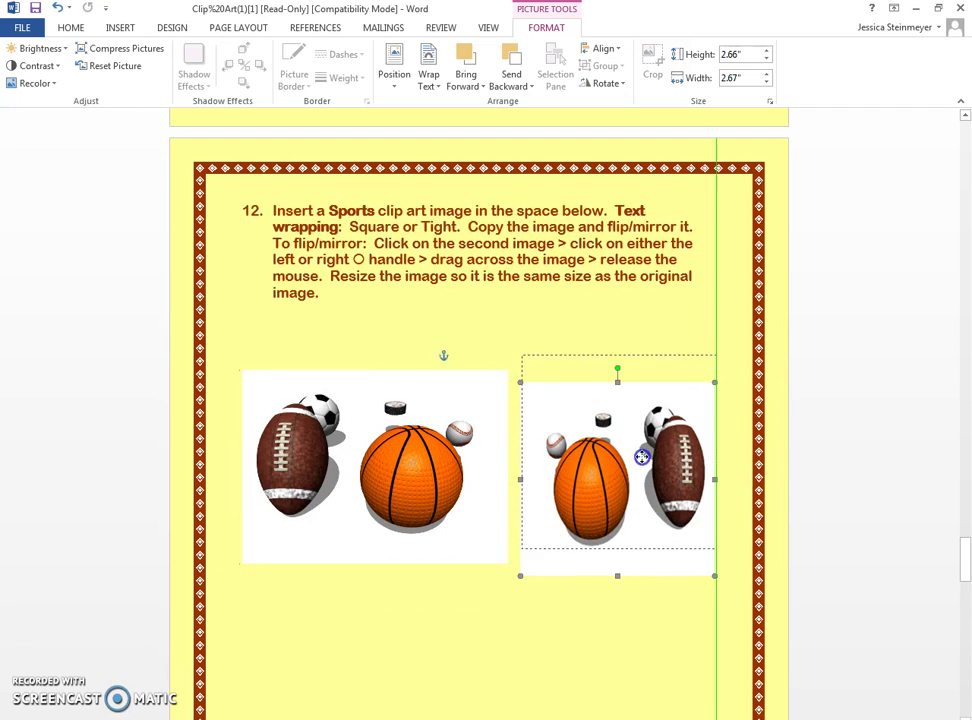
{"action": "left_click_drag", "start_coordinate": [633, 485], "coordinate": [636, 459]}
{"action": "left_click", "coordinate": [502, 468]}
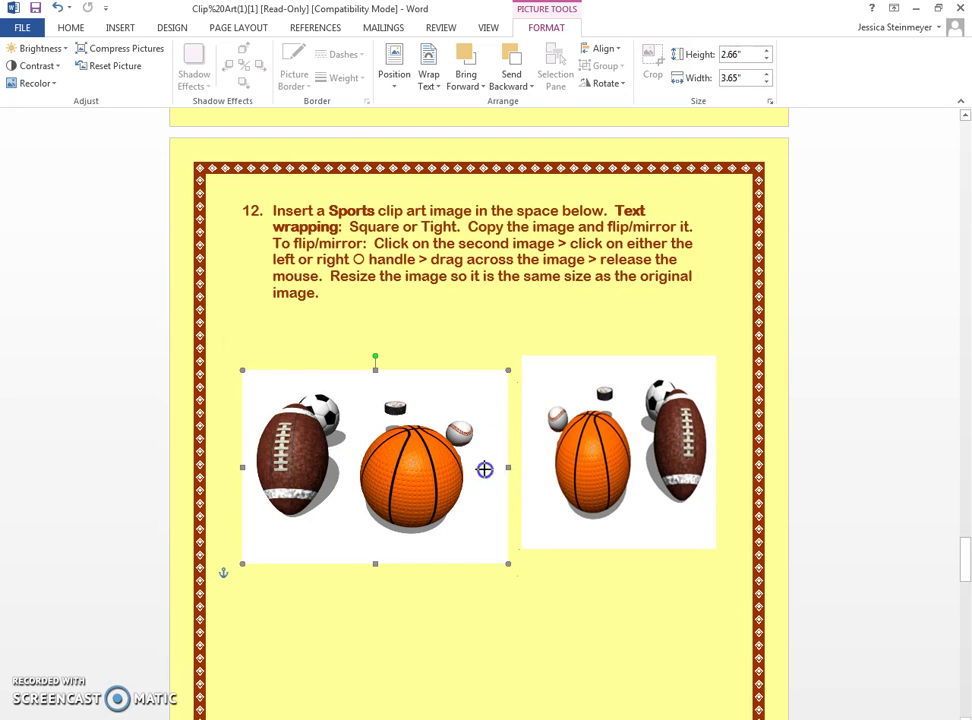
{"action": "left_click_drag", "start_coordinate": [484, 469], "coordinate": [458, 328]}
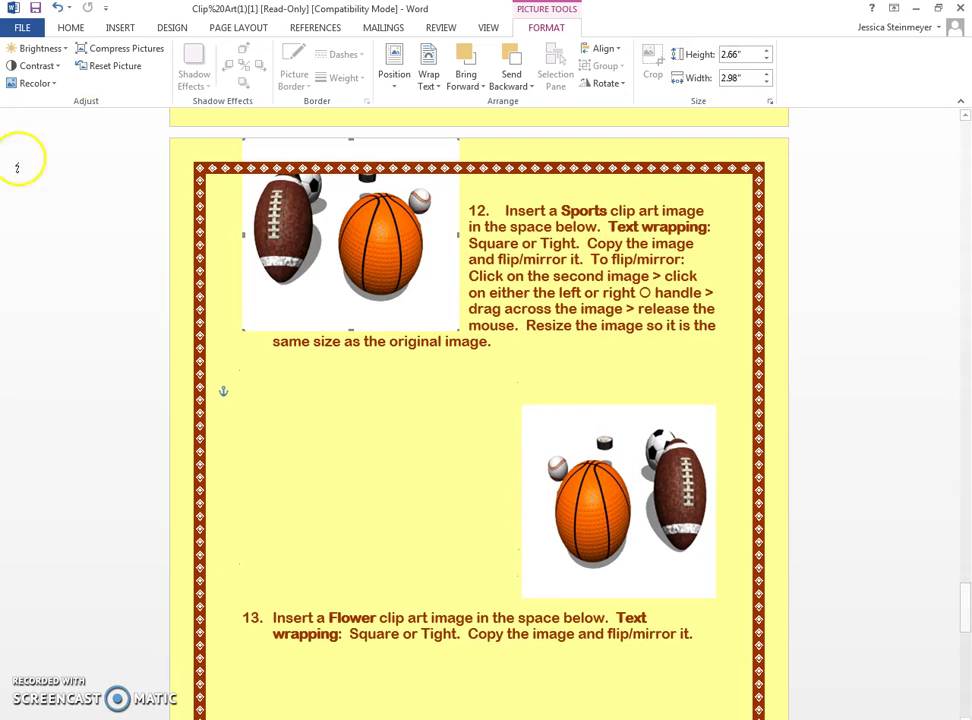
{"action": "left_click_drag", "start_coordinate": [366, 255], "coordinate": [402, 503]}
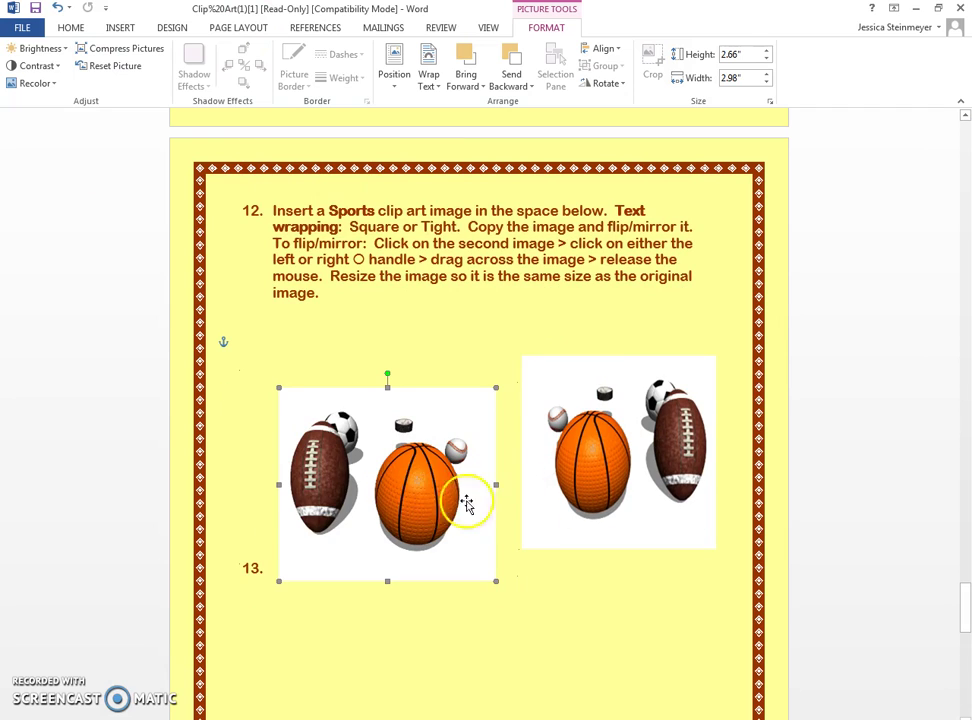
{"action": "left_click_drag", "start_coordinate": [494, 486], "coordinate": [448, 487]}
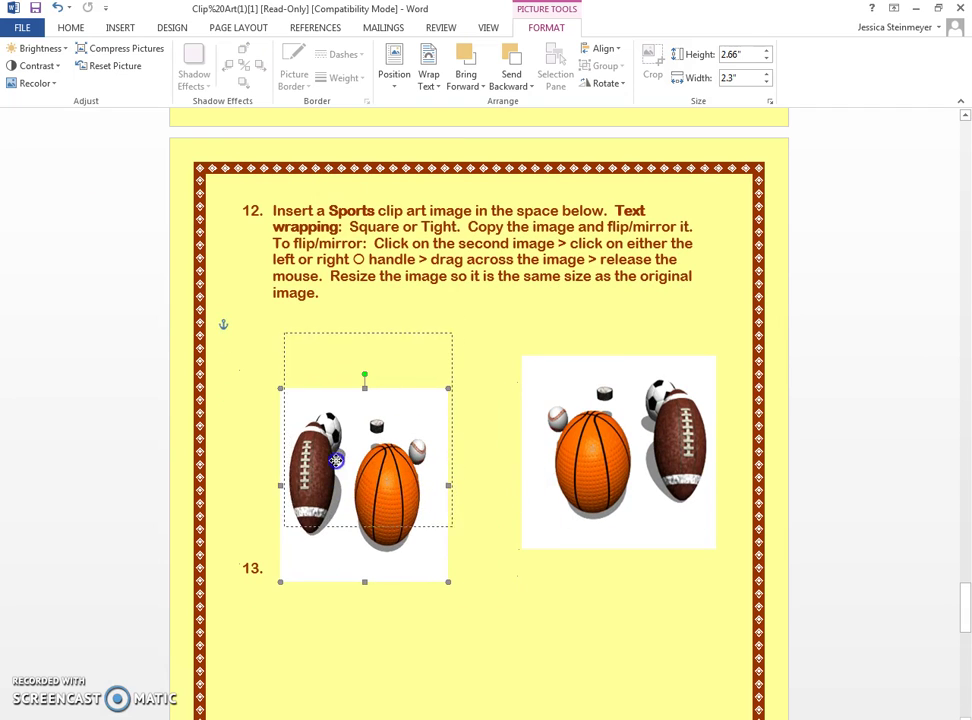
{"action": "left_click_drag", "start_coordinate": [343, 441], "coordinate": [336, 466]}
{"action": "scroll", "coordinate": [406, 530], "scroll_direction": "down", "scroll_amount": 2}
{"action": "scroll", "coordinate": [406, 530], "scroll_direction": "down", "scroll_amount": 4}
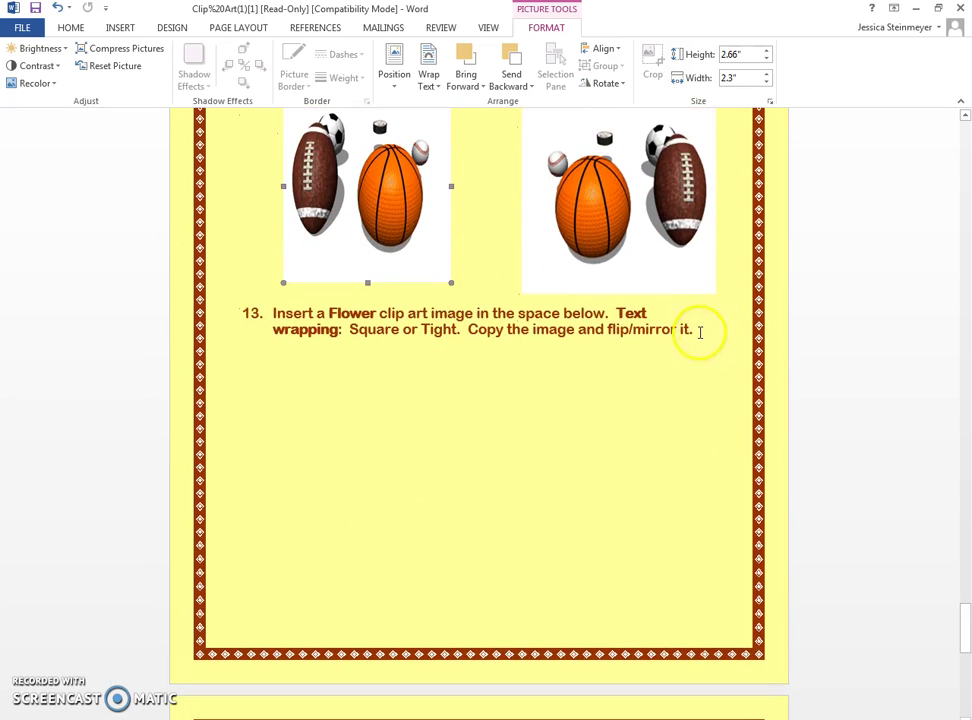
{"action": "scroll", "coordinate": [239, 605], "scroll_direction": "down", "scroll_amount": 4}
{"action": "scroll", "coordinate": [240, 604], "scroll_direction": "down", "scroll_amount": 4}
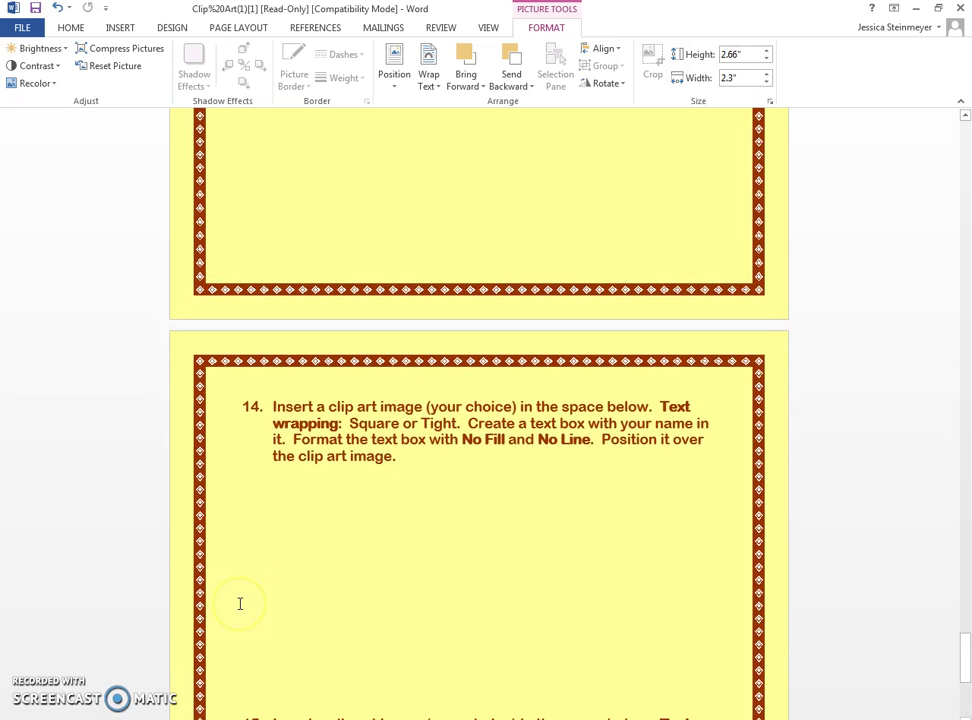
{"action": "scroll", "coordinate": [240, 604], "scroll_direction": "down", "scroll_amount": 1}
{"action": "scroll", "coordinate": [239, 603], "scroll_direction": "down", "scroll_amount": 2}
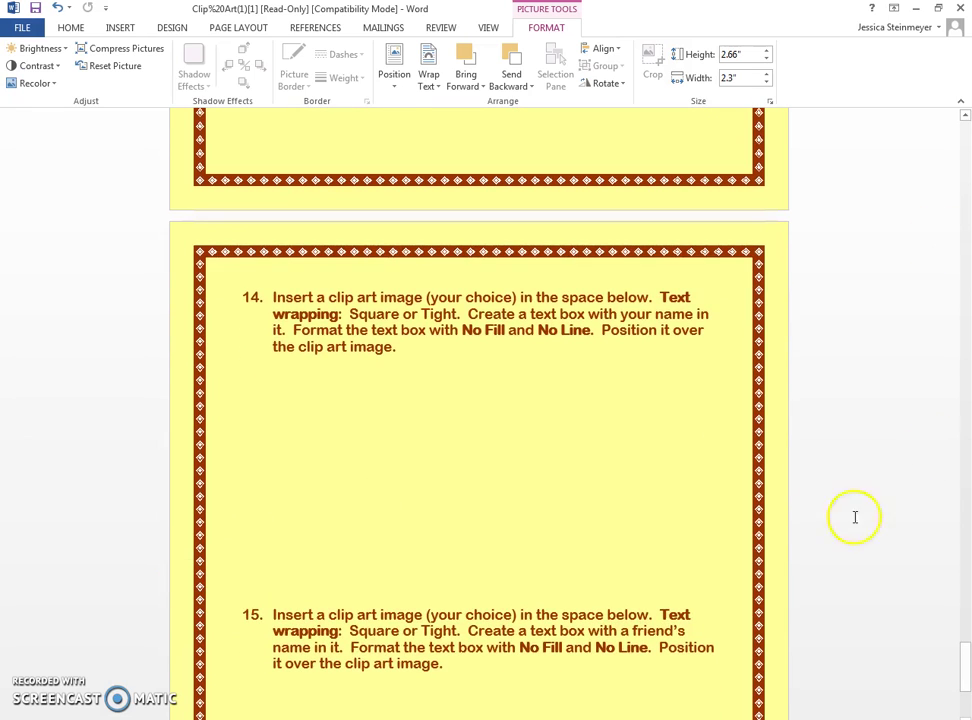
Insert the golden puppy-in-grass photo from an online 'dog' search's web results.
{"action": "left_click", "coordinate": [118, 27]}
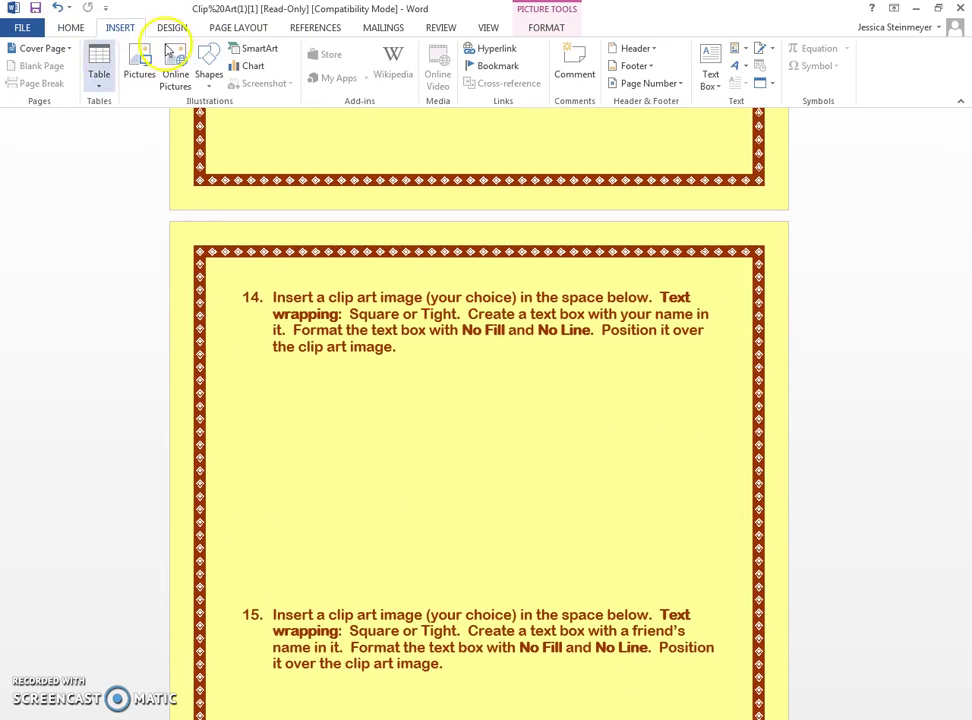
{"action": "left_click", "coordinate": [176, 88]}
{"action": "type", "text": "dog"}
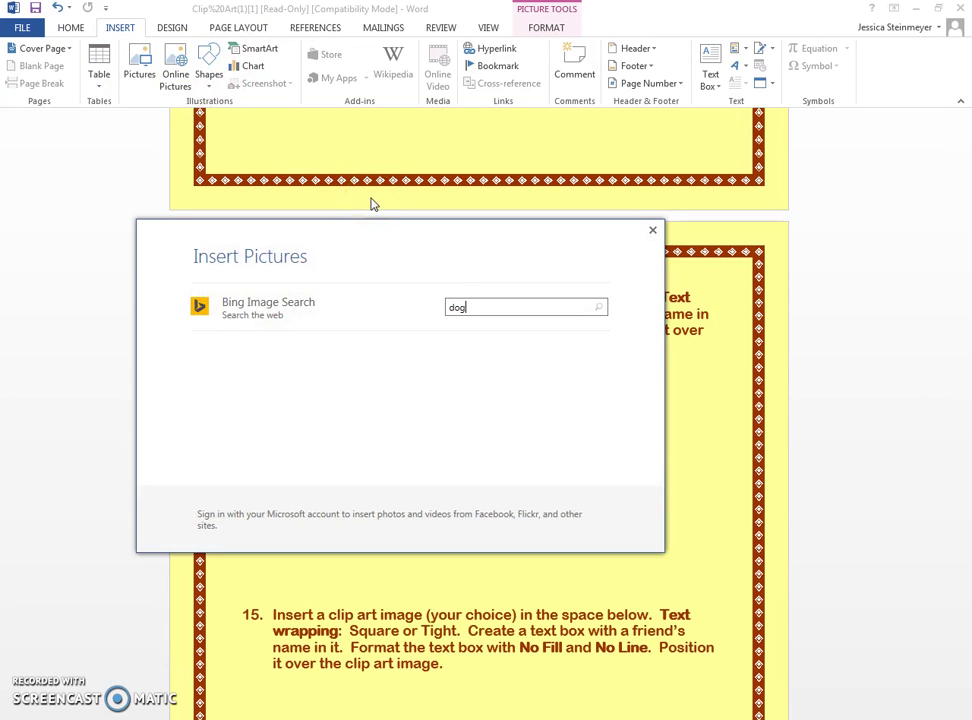
{"action": "key", "text": "Return"}
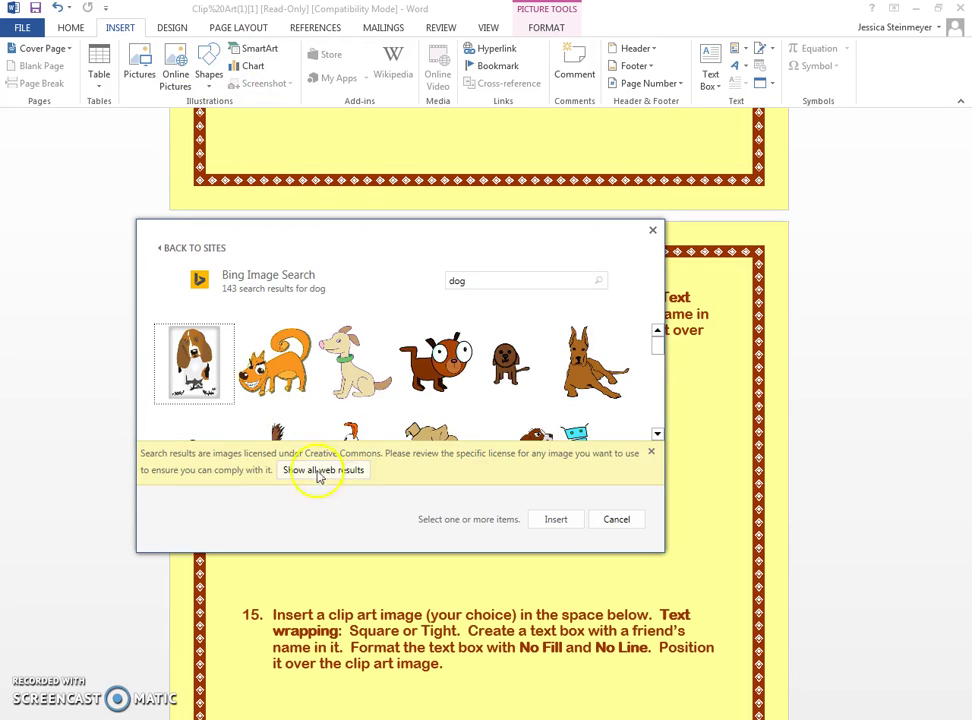
{"action": "left_click", "coordinate": [322, 471]}
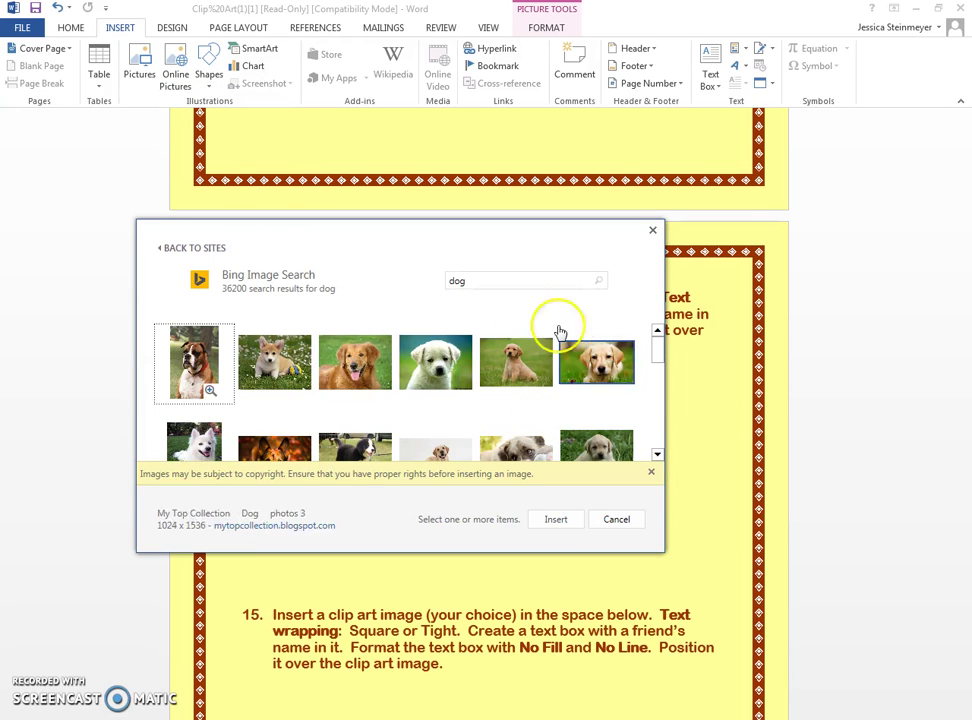
{"action": "left_click", "coordinate": [519, 362]}
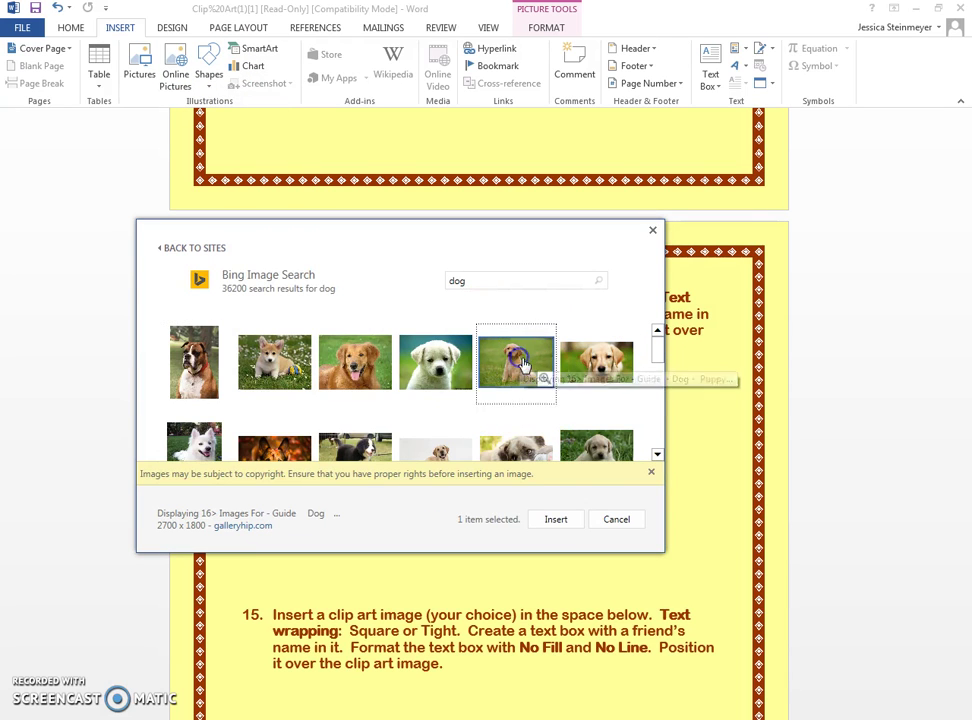
{"action": "left_click", "coordinate": [558, 517]}
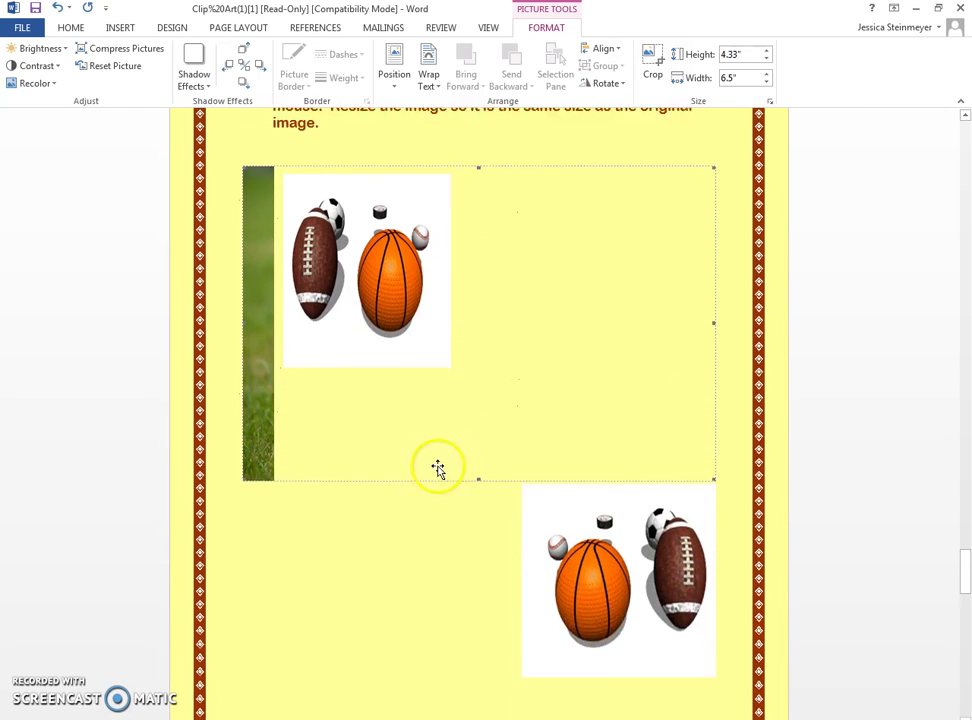
Shrink the puppy photo to about 1.91 by 1.27 inches and paste it under question 14.
{"action": "left_click_drag", "start_coordinate": [713, 267], "coordinate": [269, 488]}
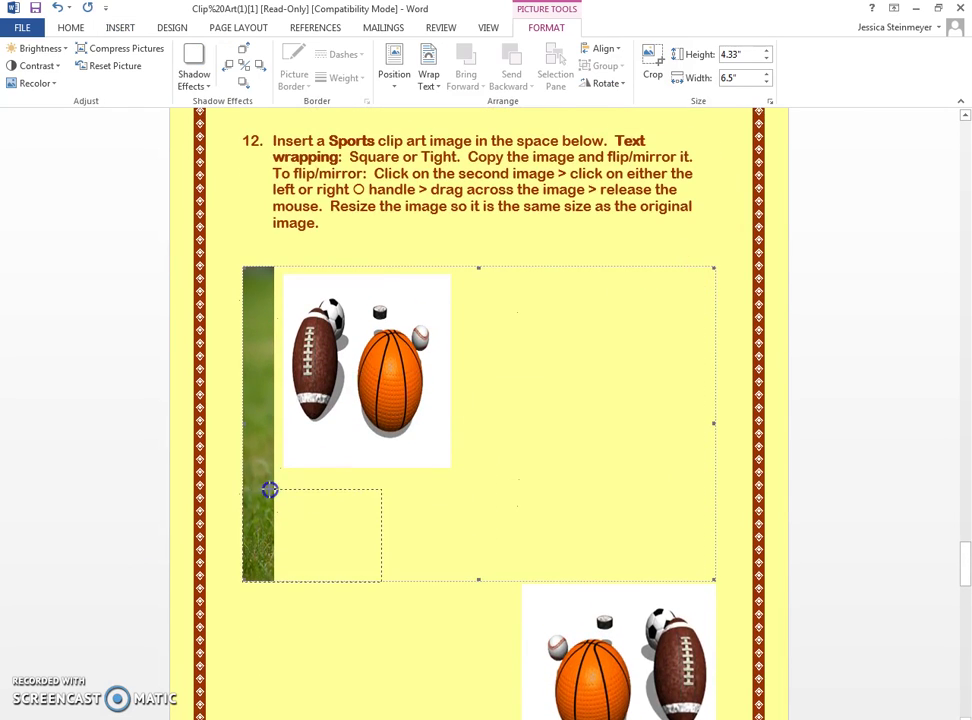
{"action": "left_click", "coordinate": [330, 527]}
{"action": "left_click", "coordinate": [386, 673]}
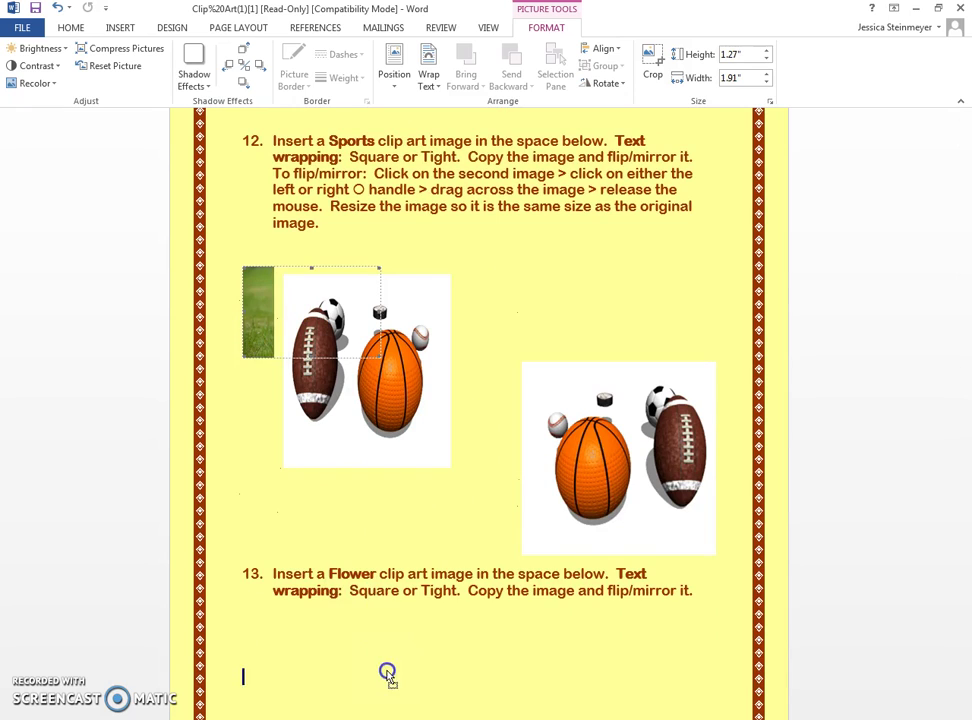
{"action": "key", "text": "ctrl+v"}
{"action": "scroll", "coordinate": [364, 508], "scroll_direction": "down", "scroll_amount": 5}
{"action": "scroll", "coordinate": [364, 508], "scroll_direction": "down", "scroll_amount": 4}
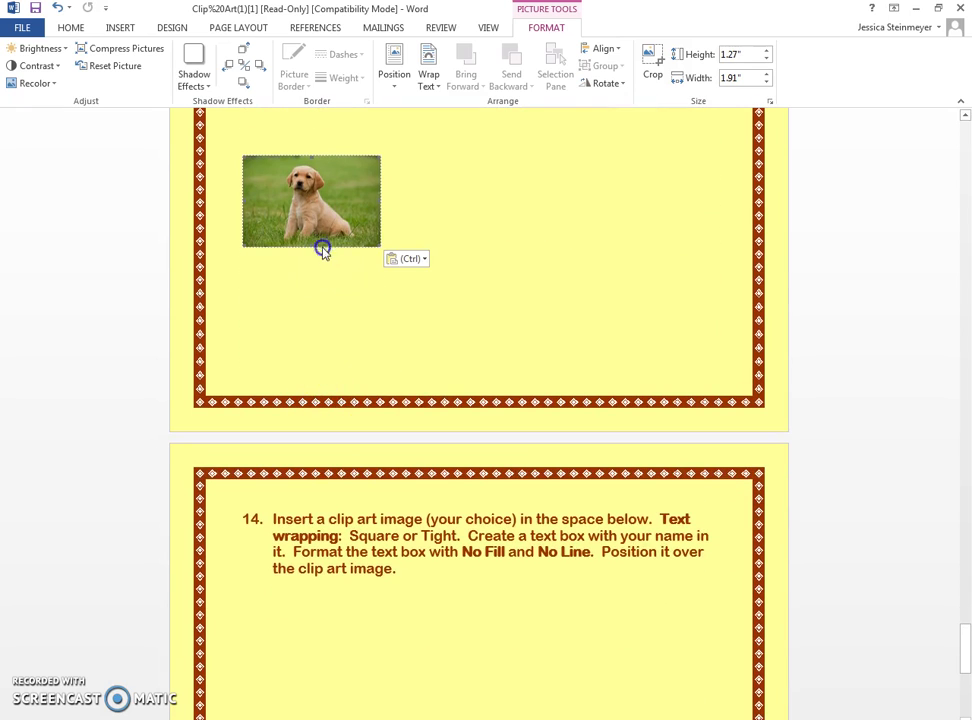
{"action": "left_click", "coordinate": [421, 650]}
{"action": "key", "text": "ctrl+v"}
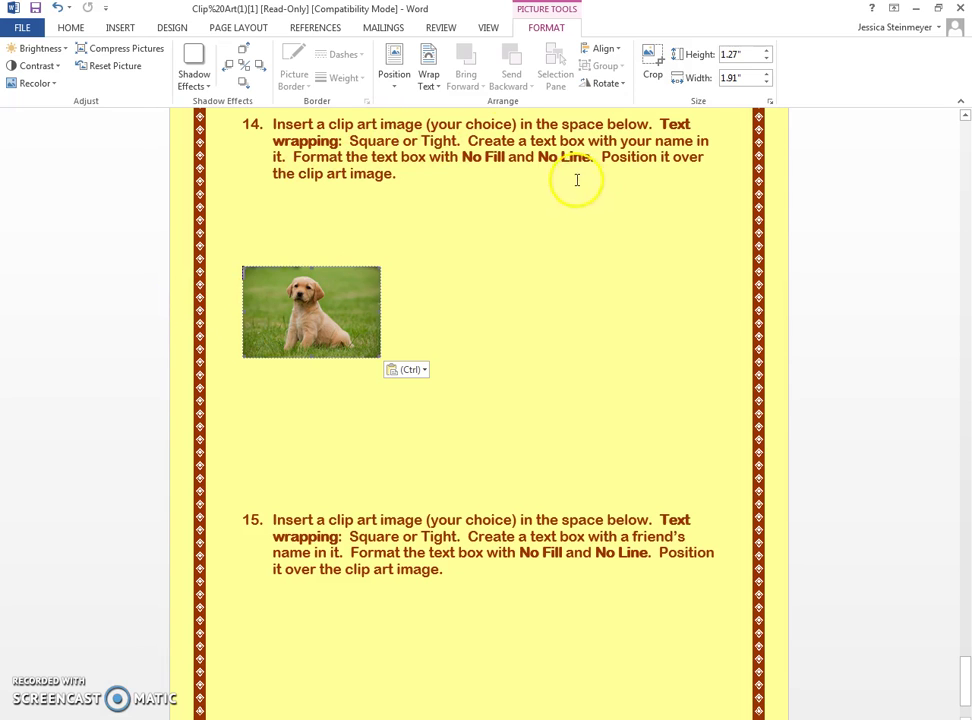
Apply Square text wrapping to the puppy photo.
{"action": "right_click", "coordinate": [327, 340]}
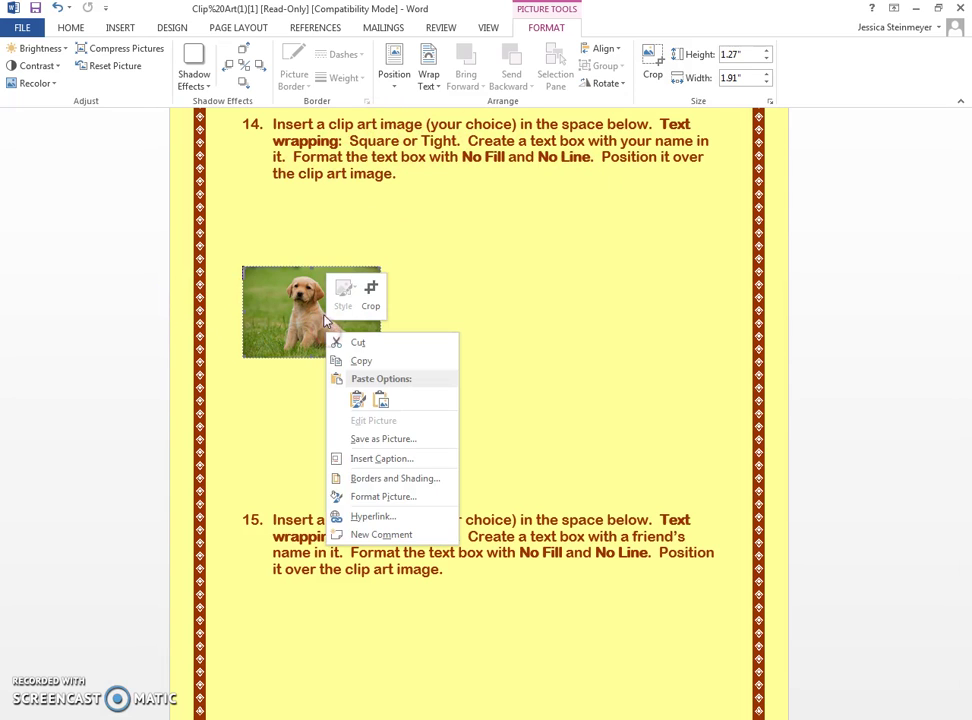
{"action": "key", "text": "Escape"}
{"action": "left_click", "coordinate": [427, 78]}
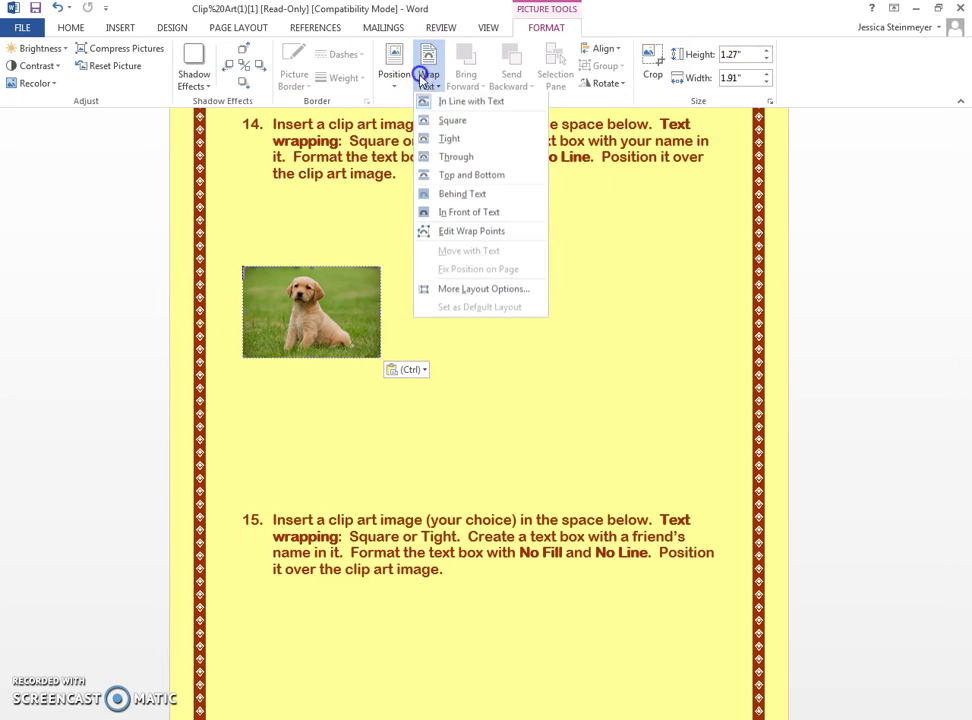
{"action": "left_click", "coordinate": [450, 121]}
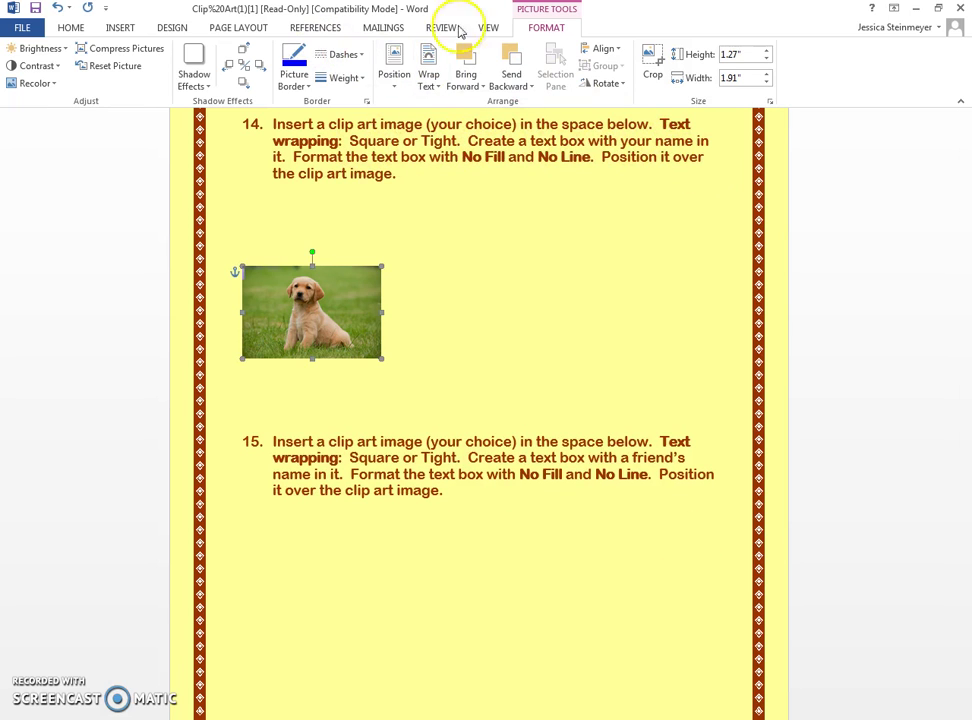
Draw a custom-sized text box to the right of the puppy photo.
{"action": "left_click", "coordinate": [120, 27]}
{"action": "left_click", "coordinate": [710, 78]}
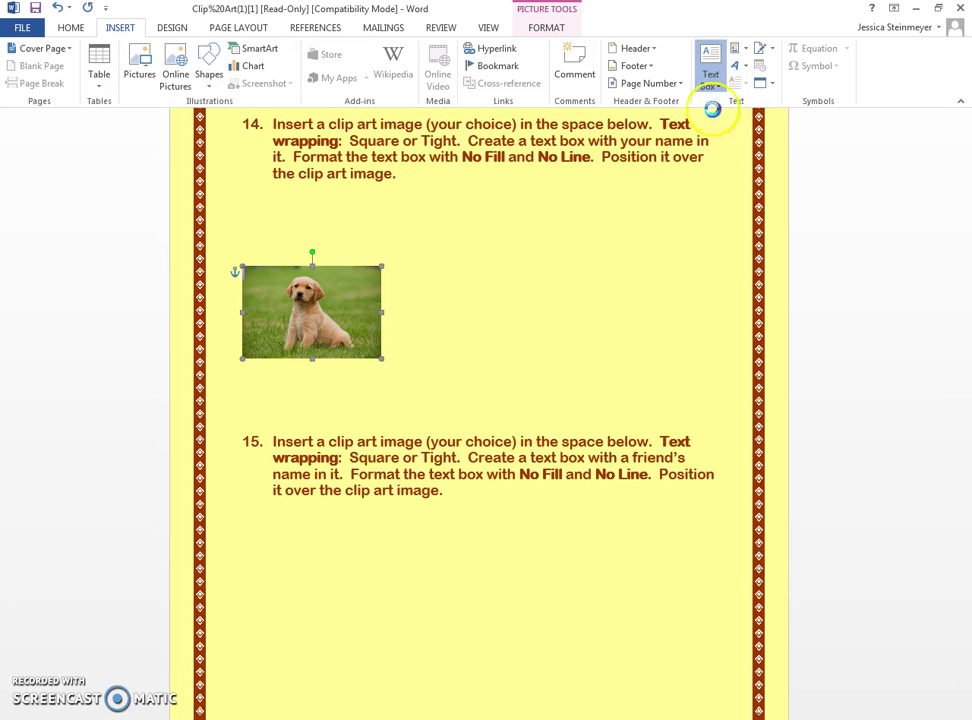
{"action": "left_click", "coordinate": [715, 543]}
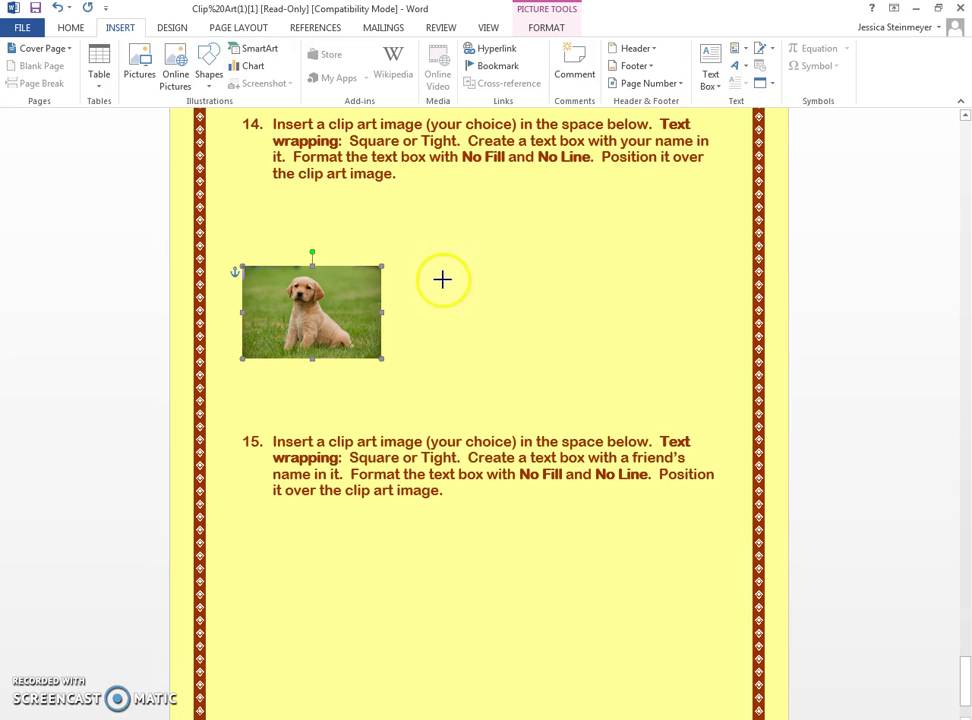
{"action": "left_click_drag", "start_coordinate": [440, 280], "coordinate": [569, 348]}
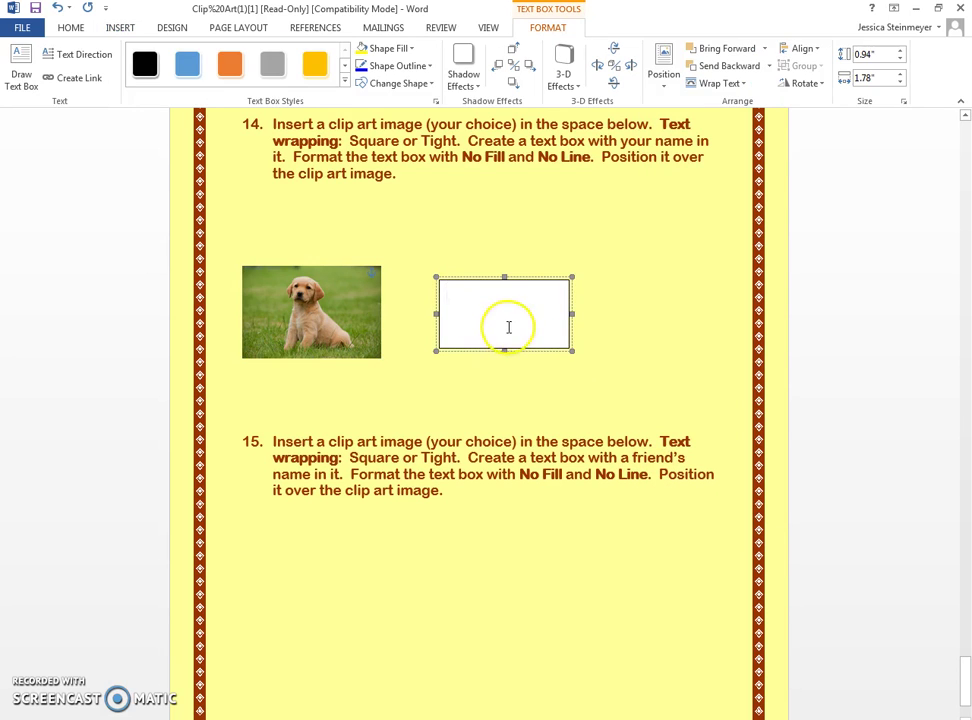
Format the text box with Fill set to No Color and Line set to No Color.
{"action": "right_click", "coordinate": [545, 316]}
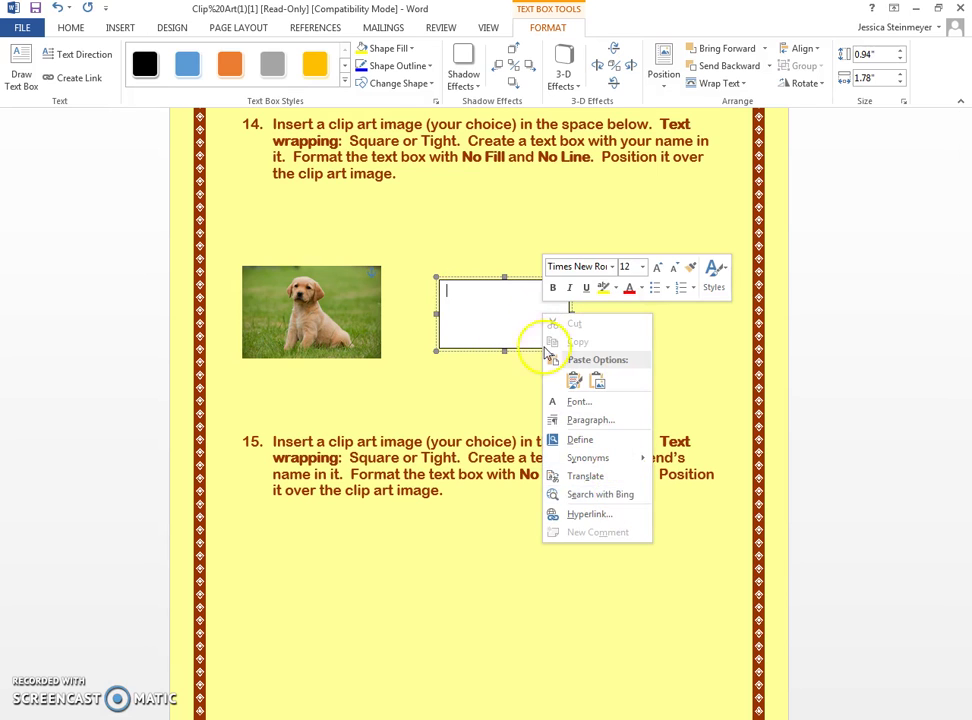
{"action": "left_click", "coordinate": [505, 278]}
{"action": "right_click", "coordinate": [512, 279]}
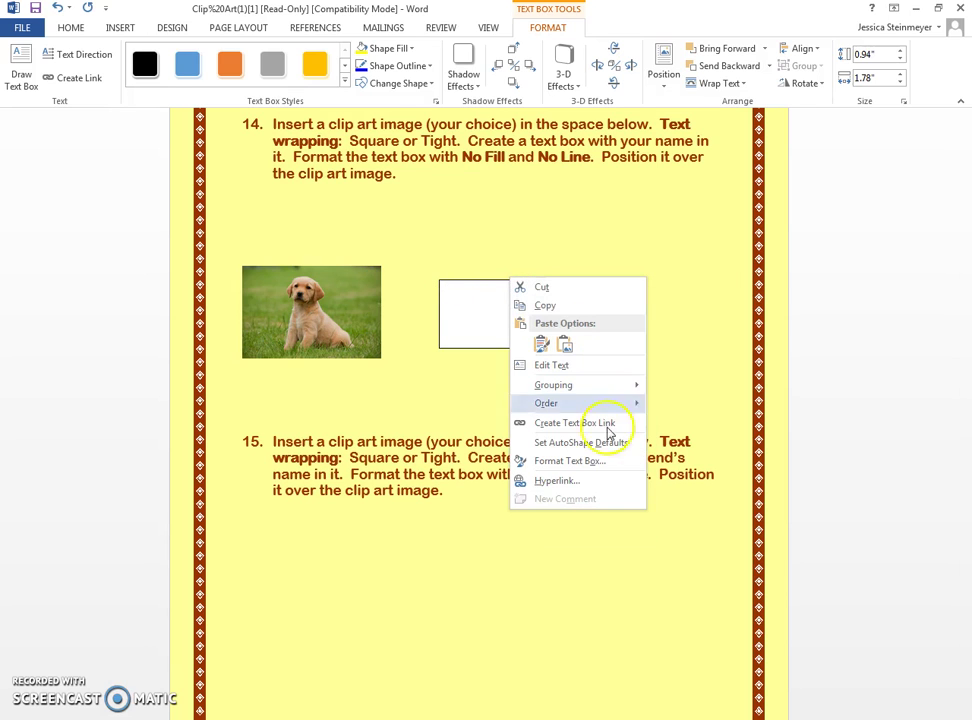
{"action": "left_click", "coordinate": [598, 461]}
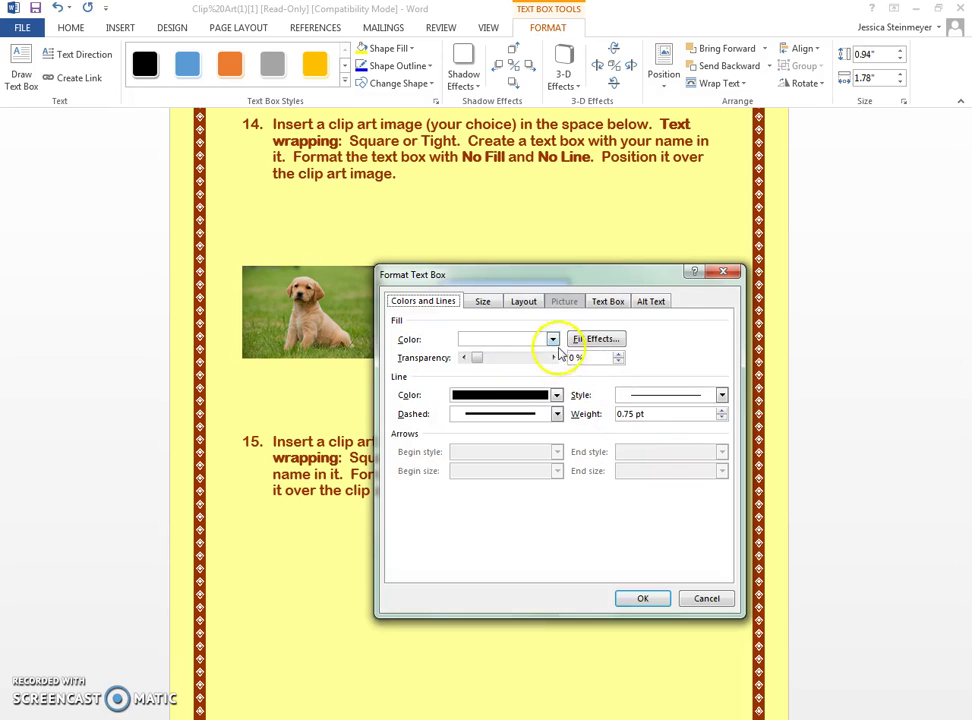
{"action": "left_click", "coordinate": [552, 339]}
{"action": "left_click", "coordinate": [504, 478]}
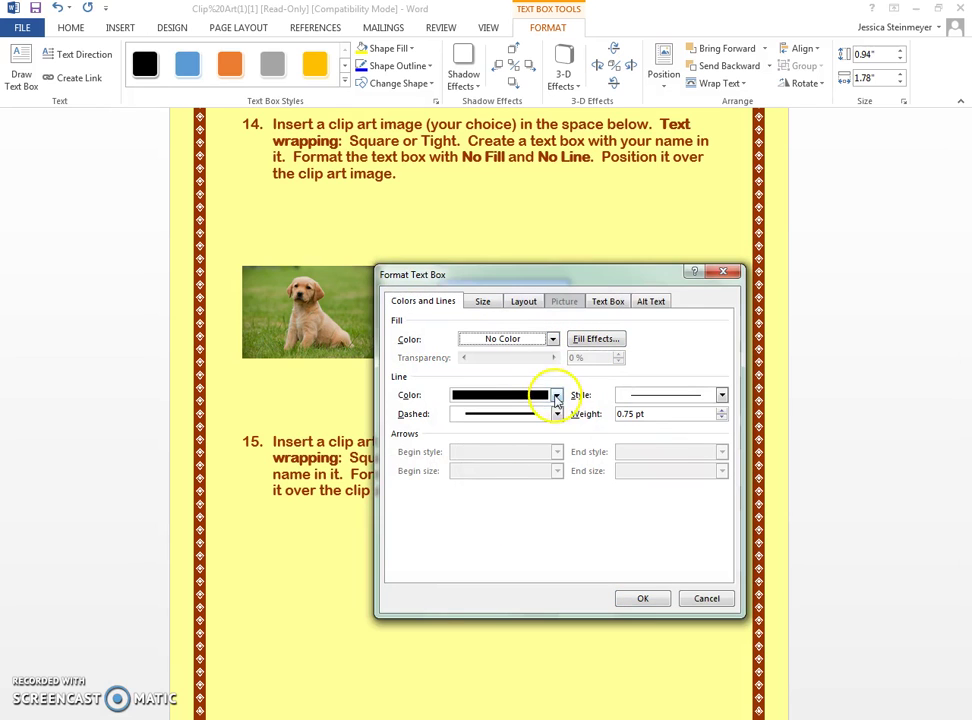
{"action": "left_click", "coordinate": [556, 395]}
{"action": "left_click", "coordinate": [504, 531]}
{"action": "left_click", "coordinate": [643, 598]}
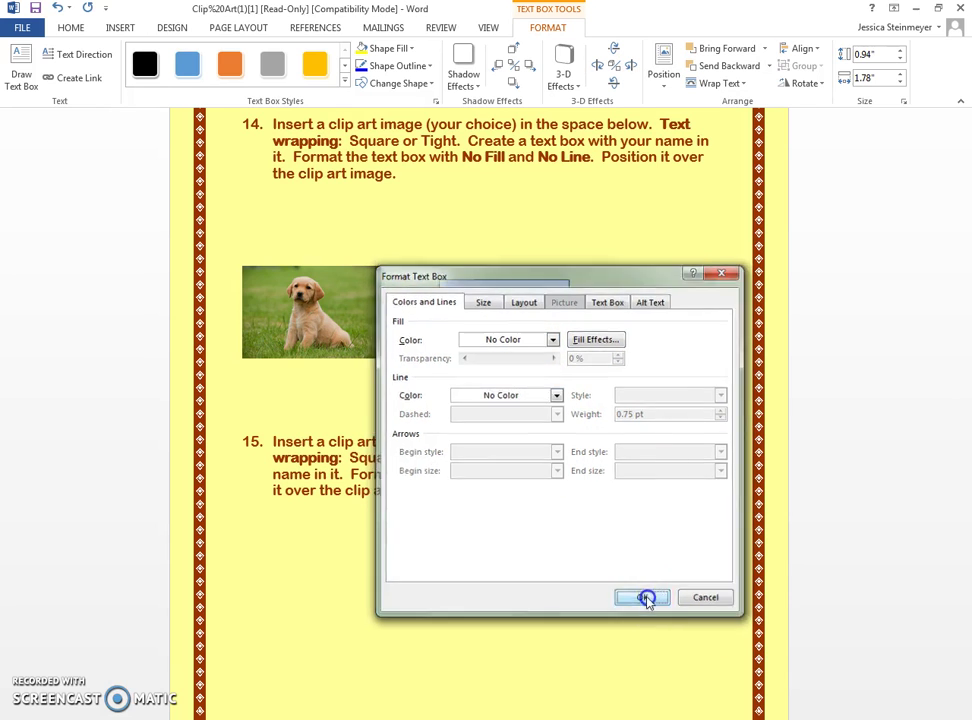
Type a name into the text box and move it onto the puppy photo's top-left corner.
{"action": "left_click", "coordinate": [477, 301]}
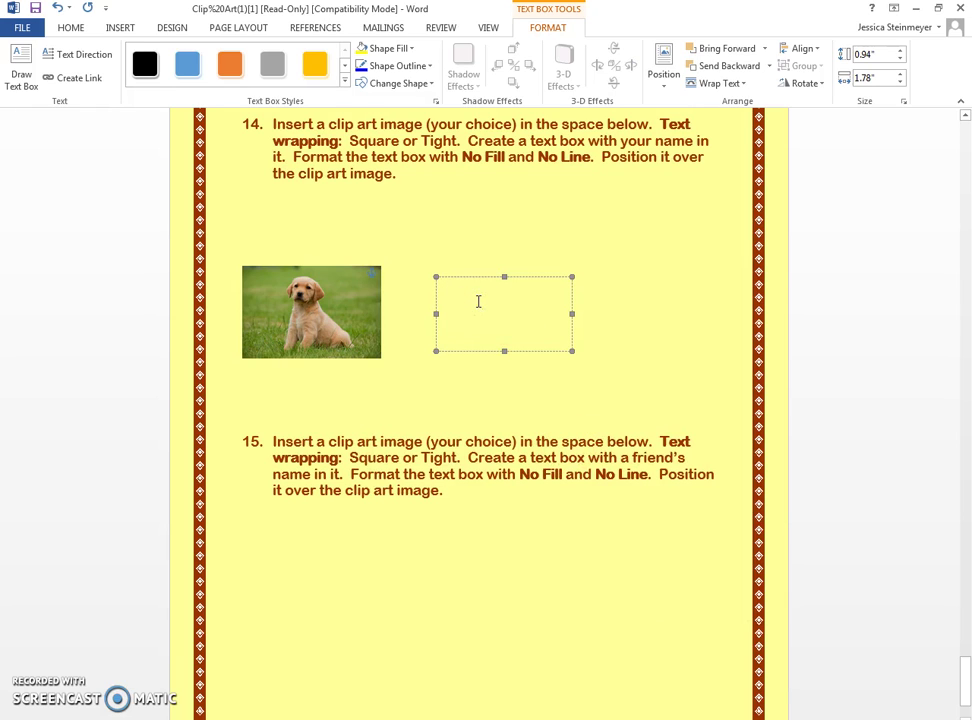
{"action": "type", "text": "meyer"}
{"action": "left_click_drag", "start_coordinate": [472, 278], "coordinate": [339, 277]}
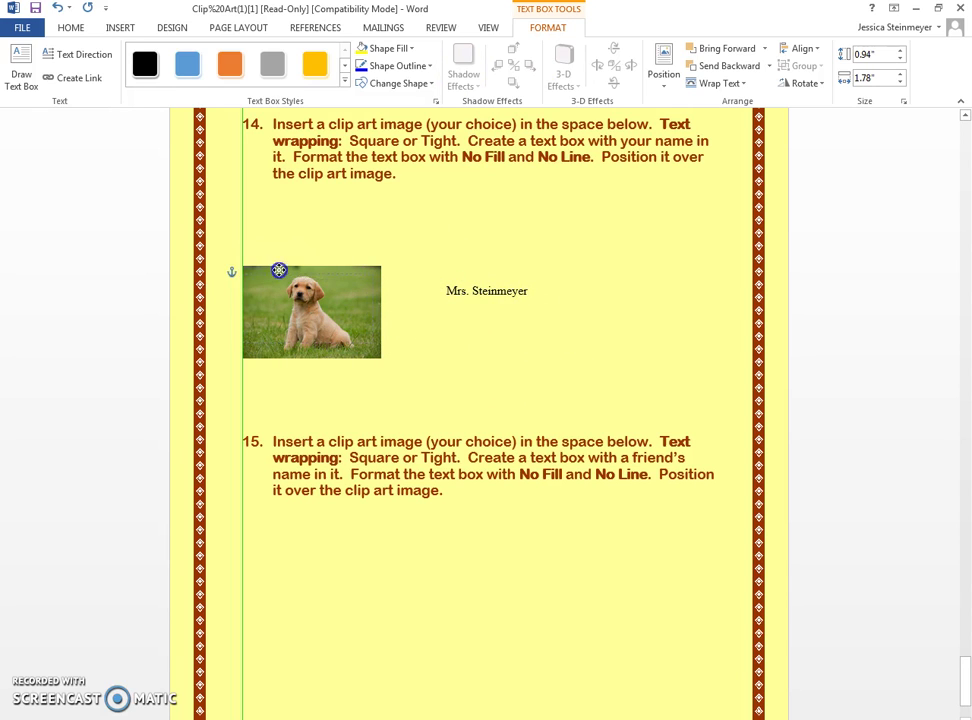
{"action": "left_click_drag", "start_coordinate": [242, 278], "coordinate": [277, 268]}
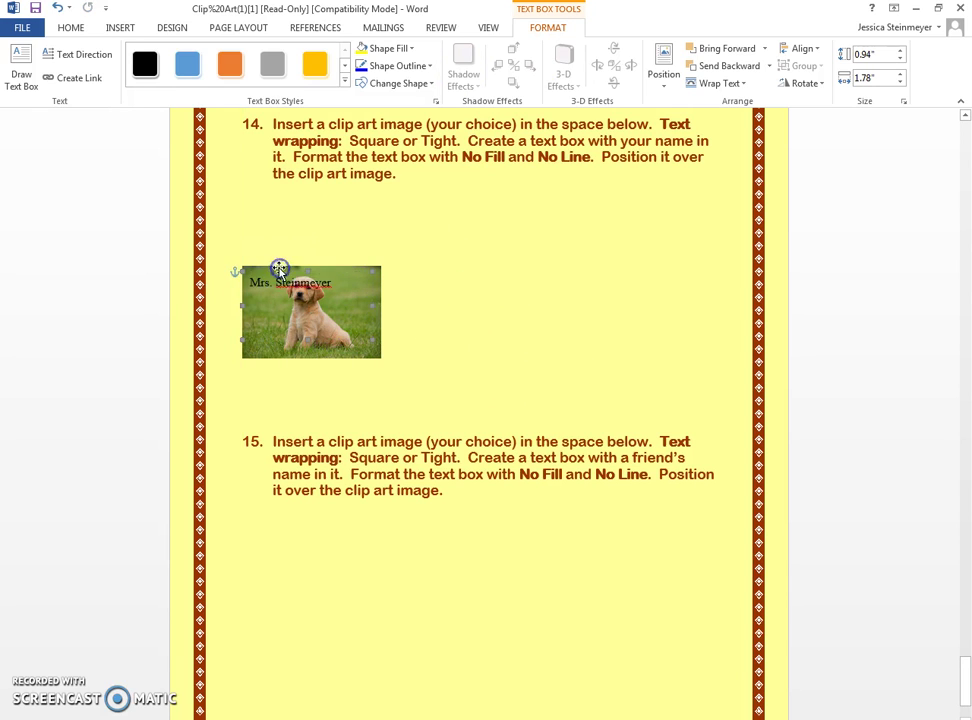
{"action": "left_click", "coordinate": [379, 358]}
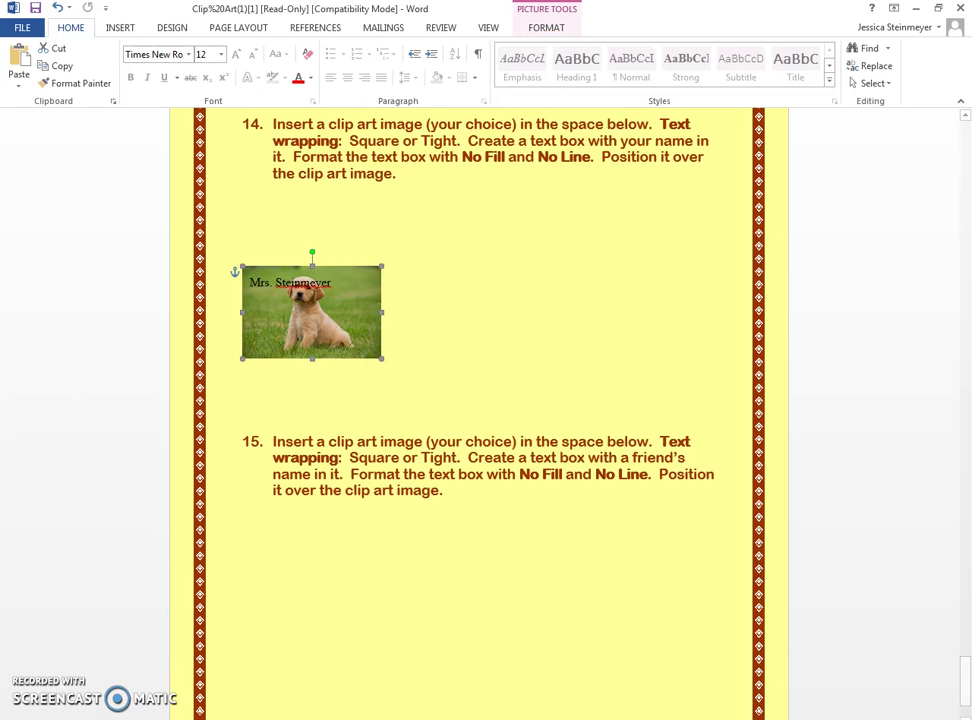
{"action": "scroll", "coordinate": [527, 542], "scroll_direction": "down", "scroll_amount": 3}
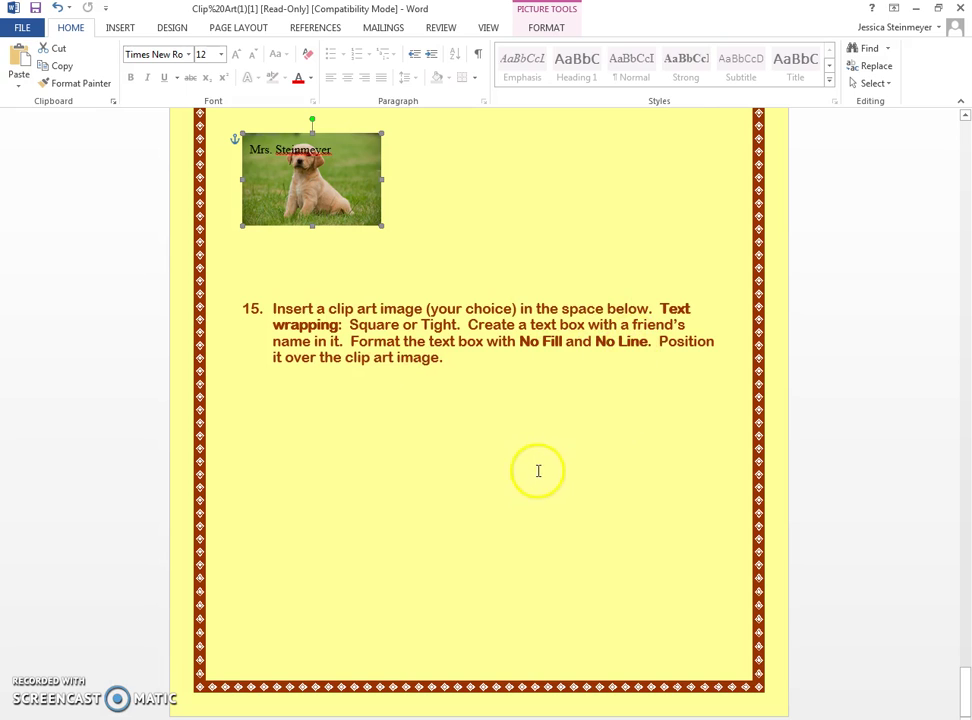
{"action": "scroll", "coordinate": [538, 471], "scroll_direction": "up", "scroll_amount": 5}
{"action": "scroll", "coordinate": [536, 493], "scroll_direction": "up", "scroll_amount": 5}
{"action": "scroll", "coordinate": [540, 503], "scroll_direction": "up", "scroll_amount": 7}
{"action": "scroll", "coordinate": [534, 514], "scroll_direction": "up", "scroll_amount": 5}
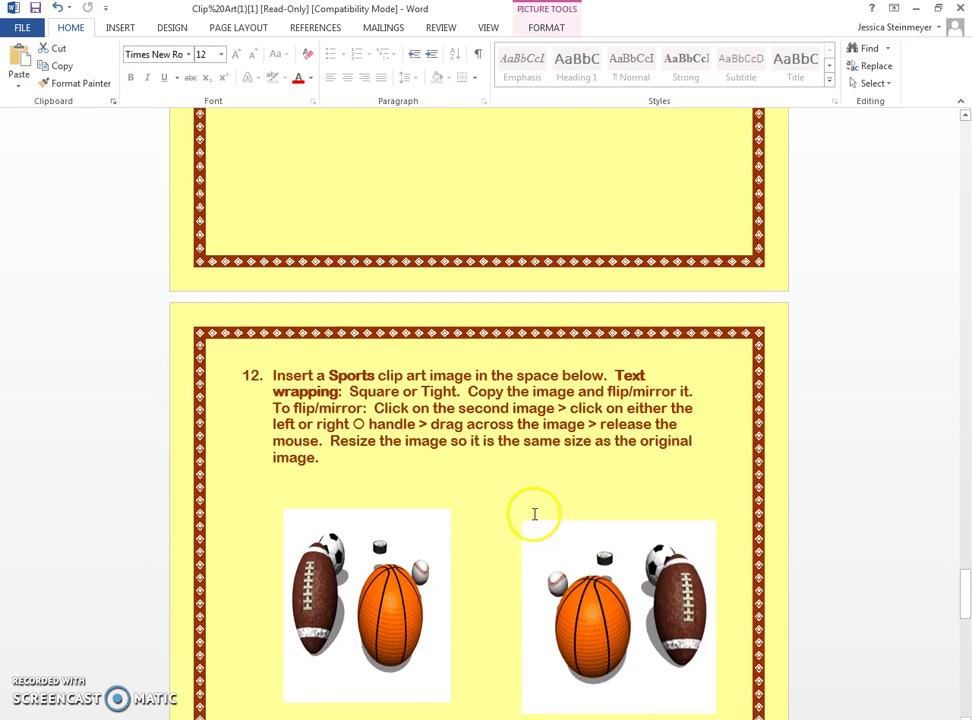